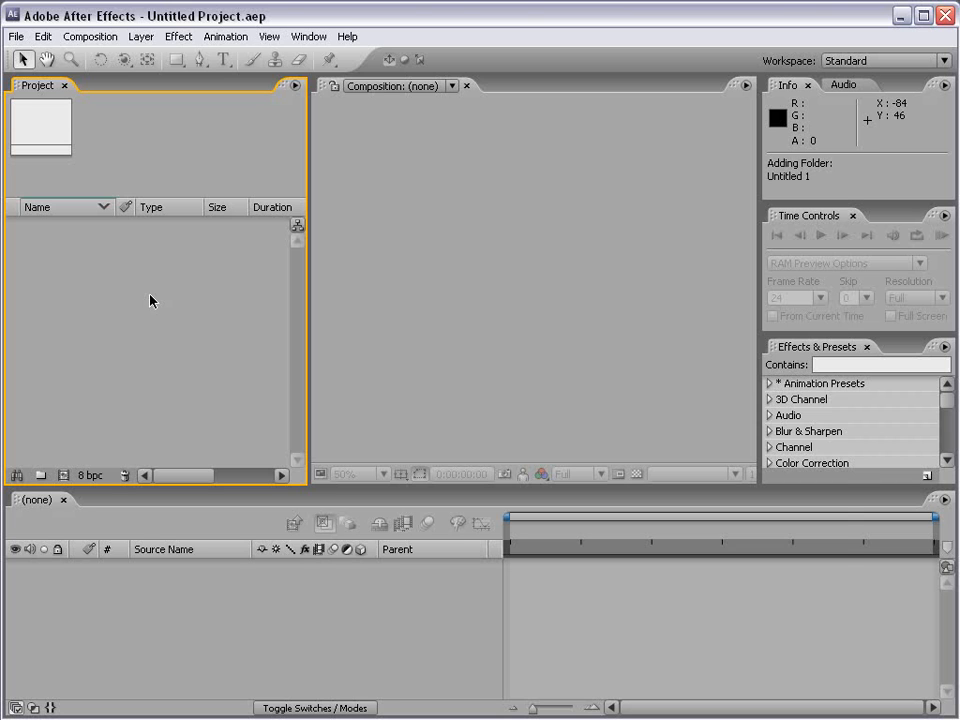
Step: Switch to Firefox, play part of the 2005/2006 Reel on the Video Copilot page, pause it and return to After Effects
{"action": "key", "text": "alt+Tab"}
{"action": "left_click", "coordinate": [289, 637]}
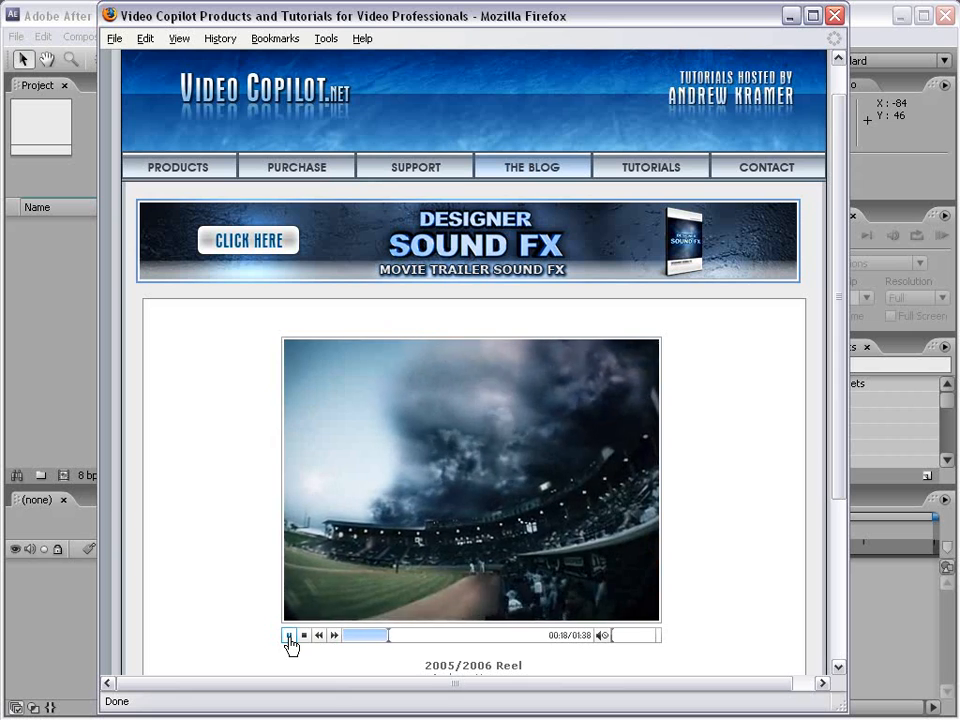
{"action": "left_click", "coordinate": [289, 635]}
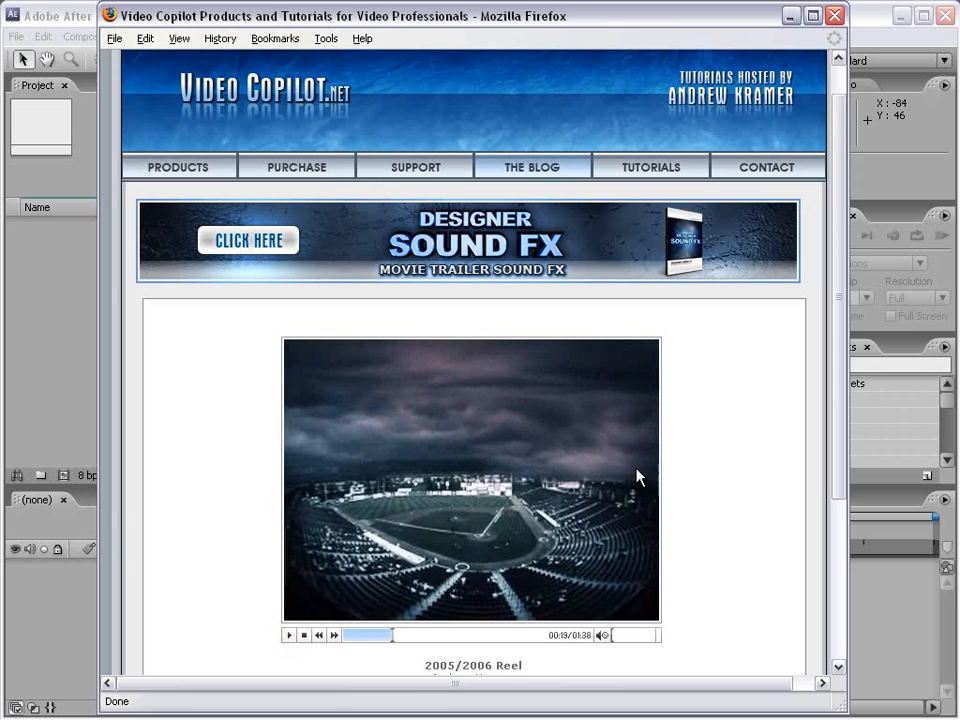
{"action": "left_click", "coordinate": [881, 630]}
{"action": "left_click", "coordinate": [203, 327]}
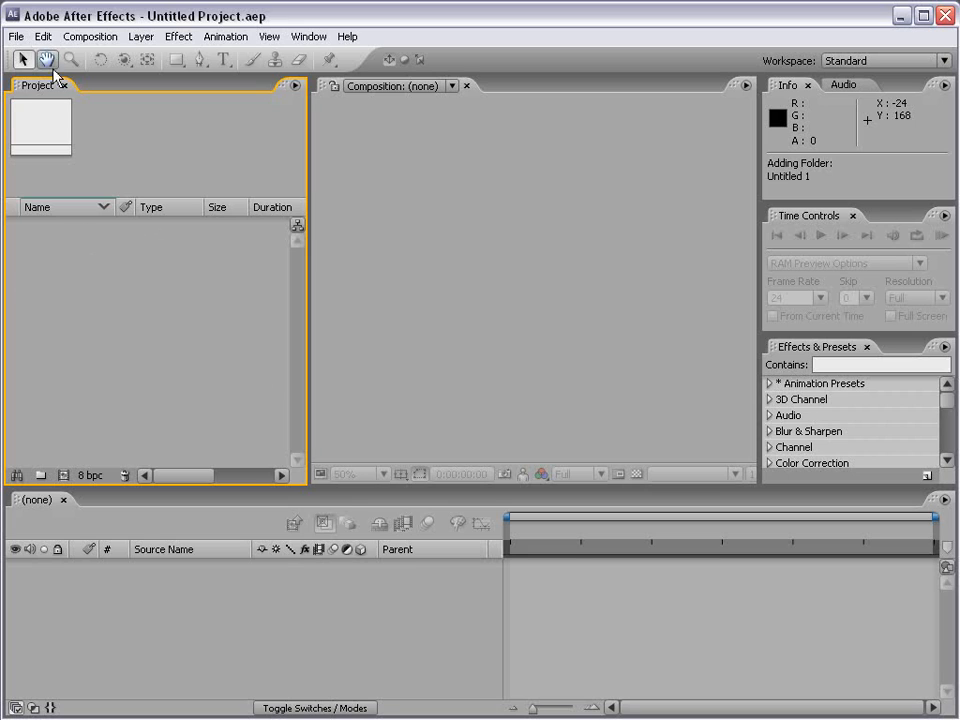
Step: Open the Import File dialog to bring footage into the empty project
{"action": "left_click", "coordinate": [16, 36]}
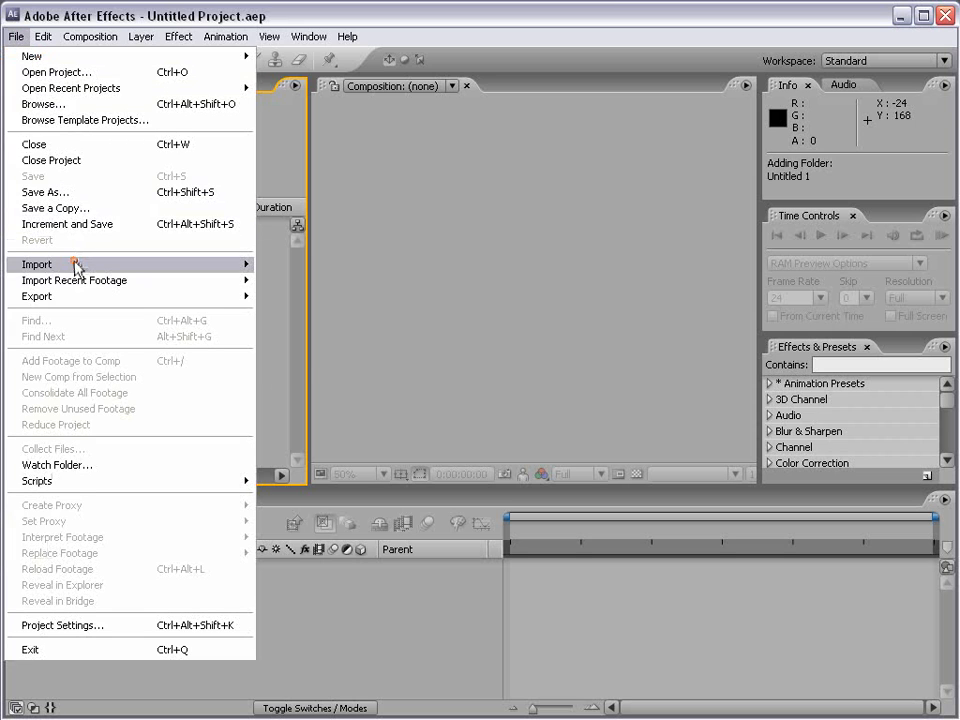
{"action": "mouse_move", "coordinate": [77, 266]}
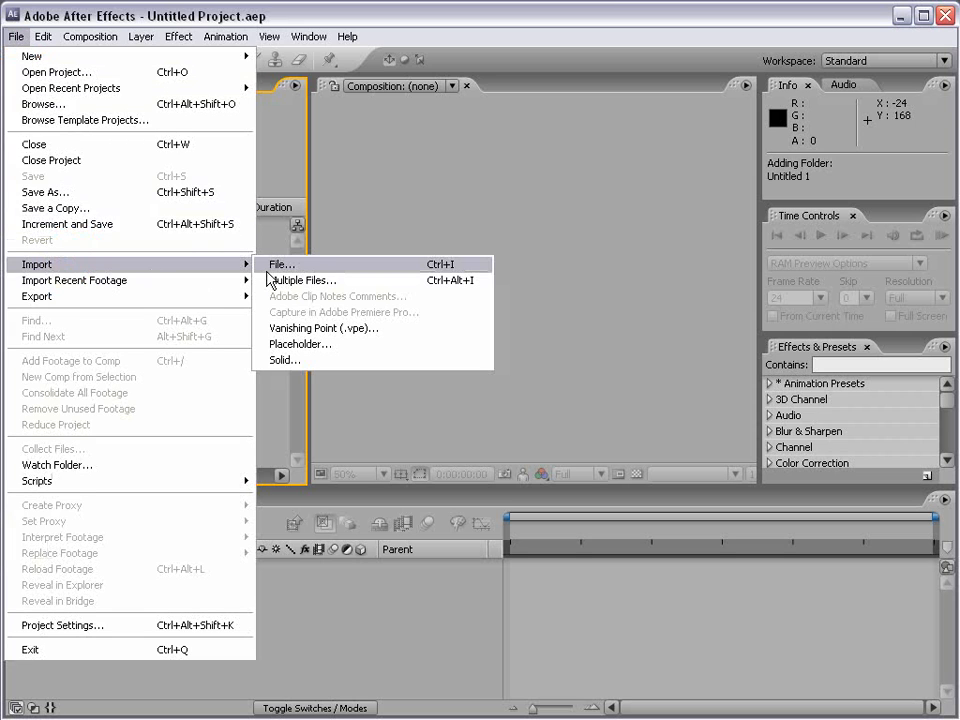
{"action": "left_click", "coordinate": [335, 268]}
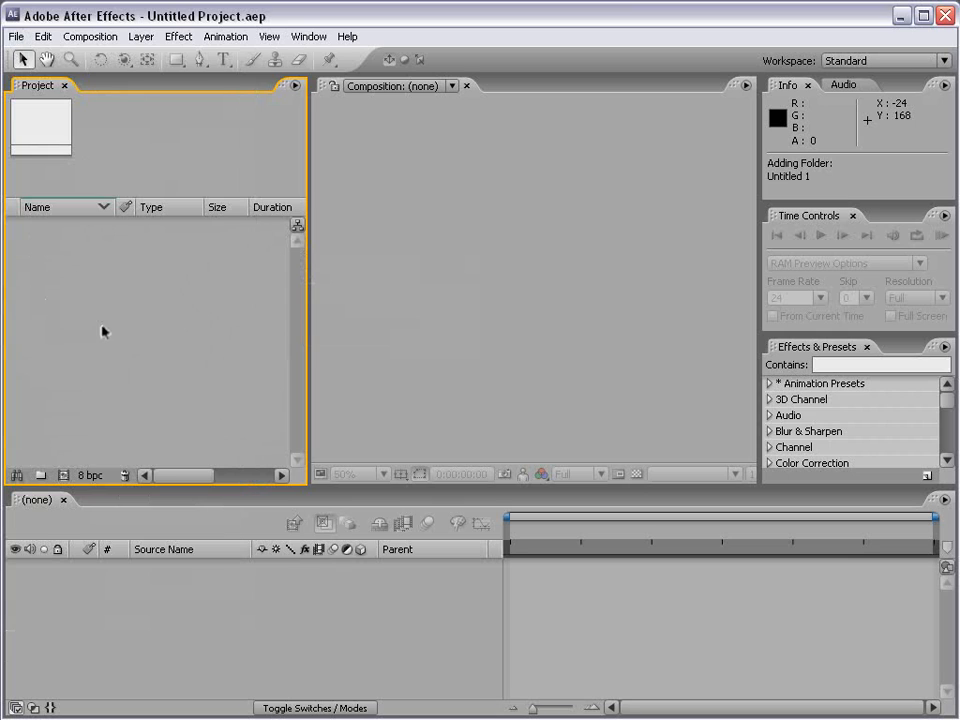
{"action": "double_click", "coordinate": [42, 271]}
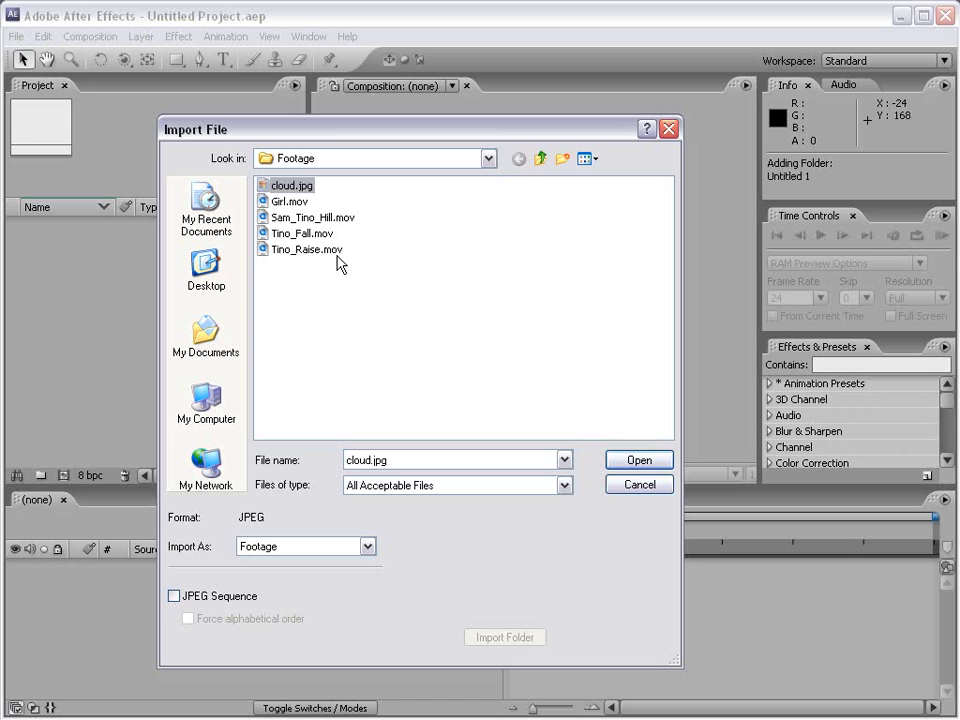
Step: Try selecting Girl.mov alone and all five files together in the Footage folder, and clear the selection
{"action": "left_click", "coordinate": [265, 202]}
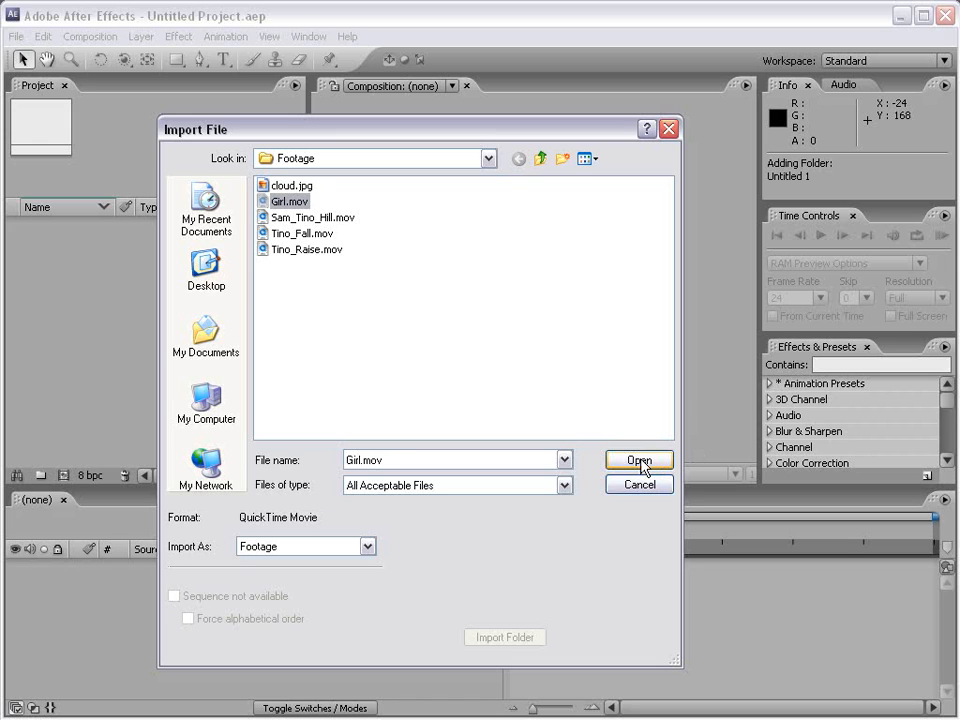
{"action": "left_click", "coordinate": [296, 262]}
{"action": "left_click_drag", "start_coordinate": [448, 333], "coordinate": [284, 196]}
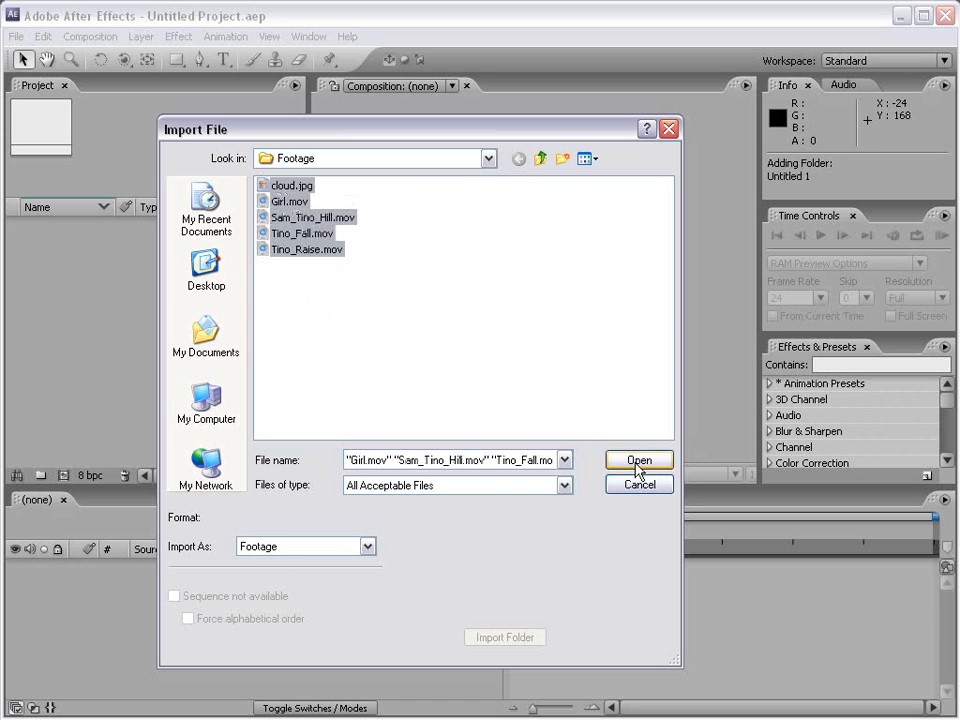
{"action": "left_click", "coordinate": [336, 334]}
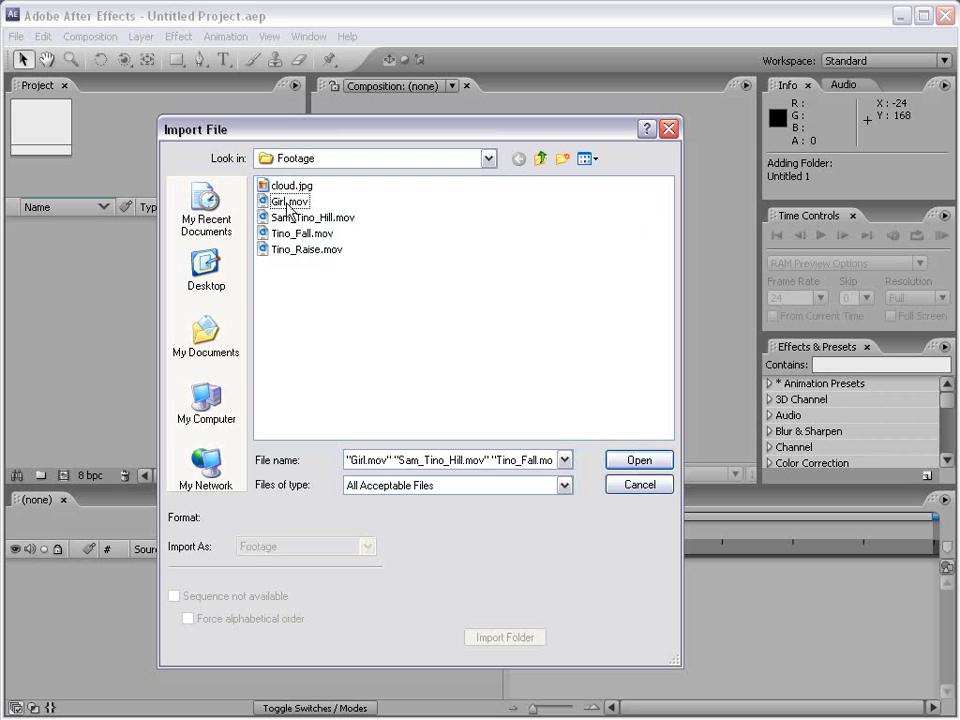
Step: Try selecting Girl.mov, Tino_Fall.mov and Tino_Raise.mov, and every file except Sam_Tino_Hill.mov, and clear the selection
{"action": "left_click", "coordinate": [278, 203]}
{"action": "left_click", "coordinate": [284, 235], "text": "ctrl"}
{"action": "left_click", "coordinate": [287, 251], "text": "ctrl"}
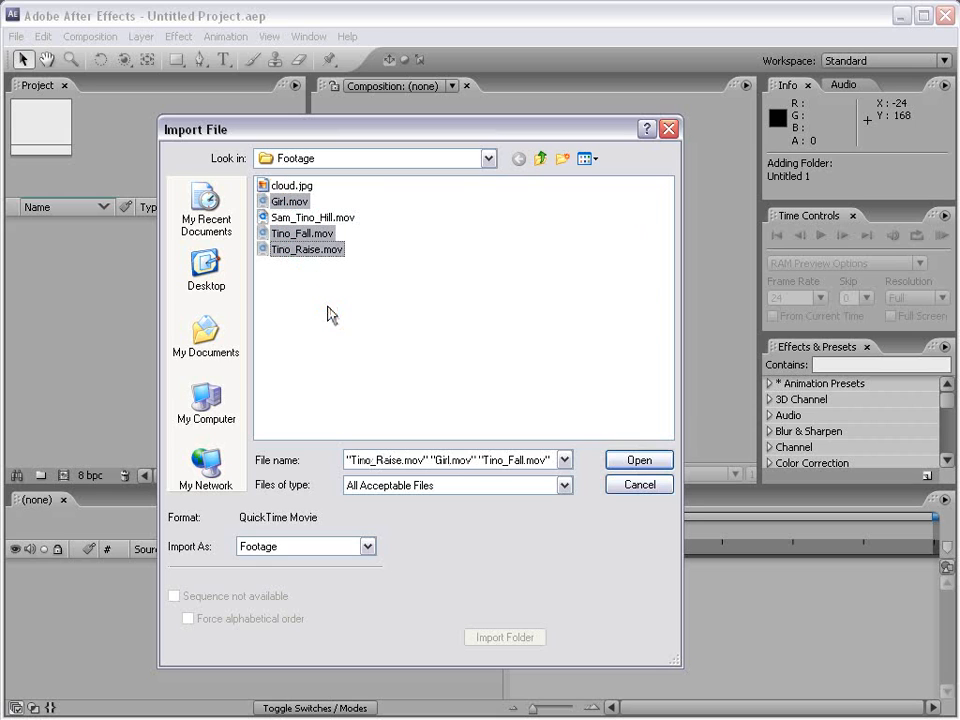
{"action": "left_click", "coordinate": [286, 186]}
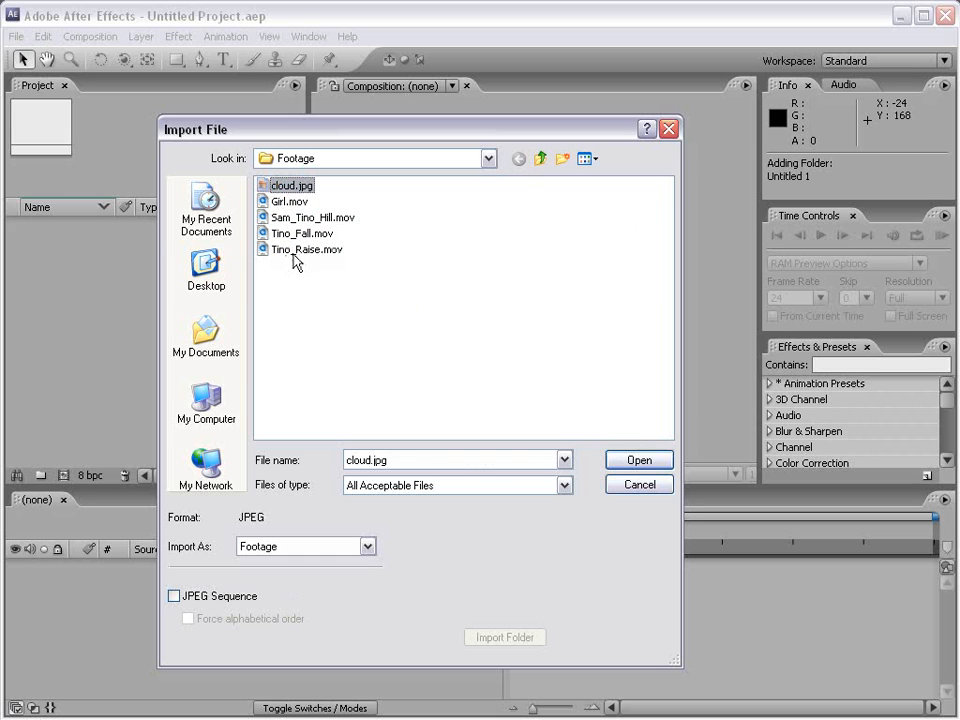
{"action": "left_click", "coordinate": [291, 251], "text": "shift"}
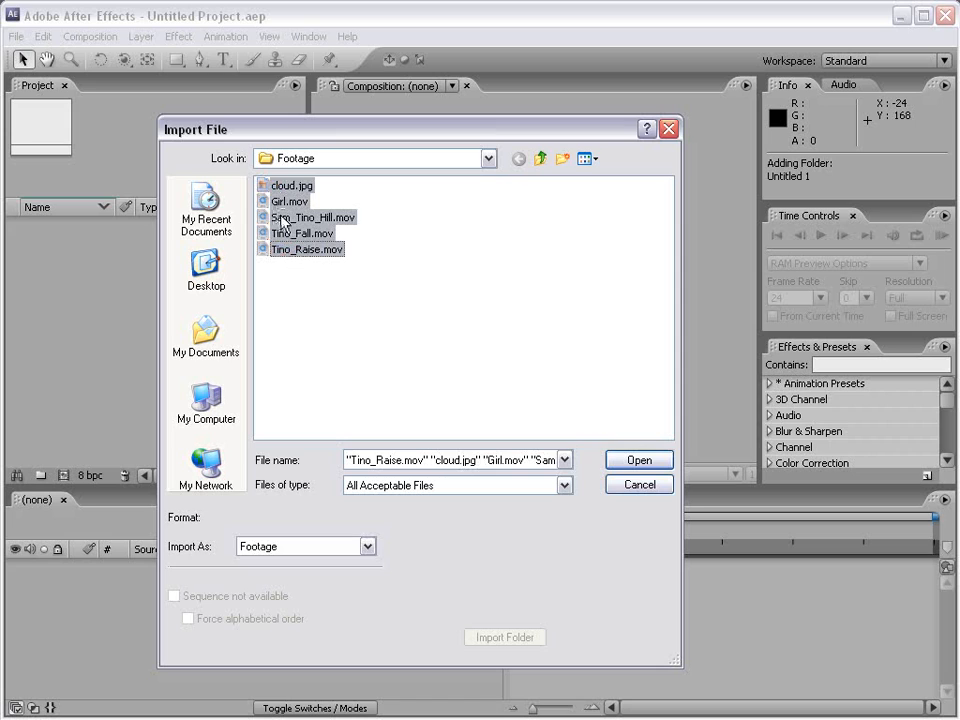
{"action": "left_click_drag", "start_coordinate": [281, 216], "coordinate": [360, 280]}
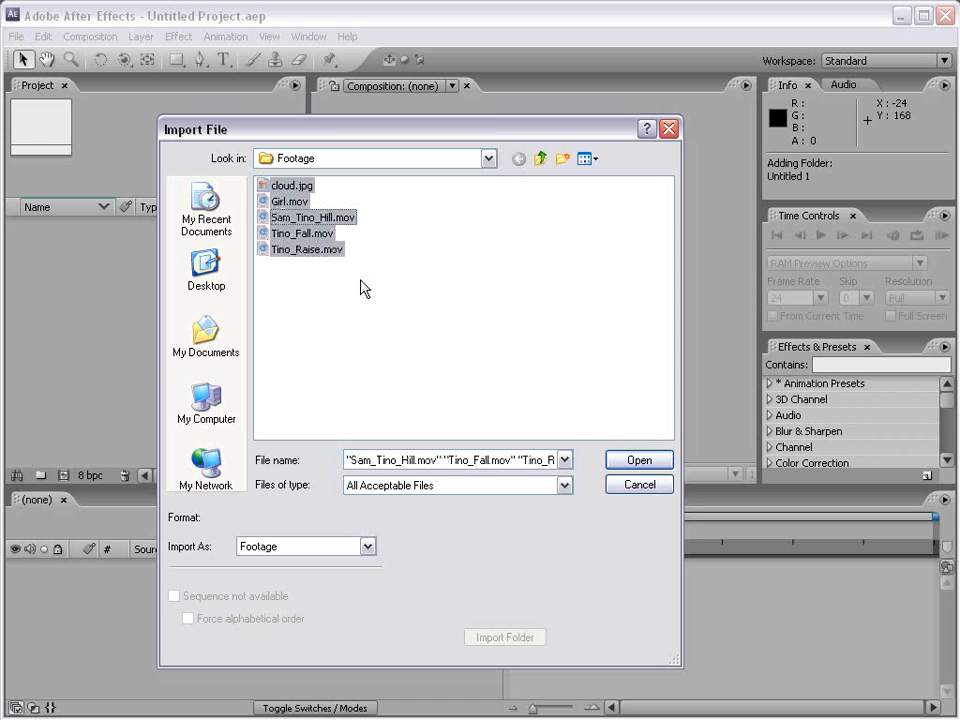
{"action": "left_click", "coordinate": [305, 219], "text": "ctrl"}
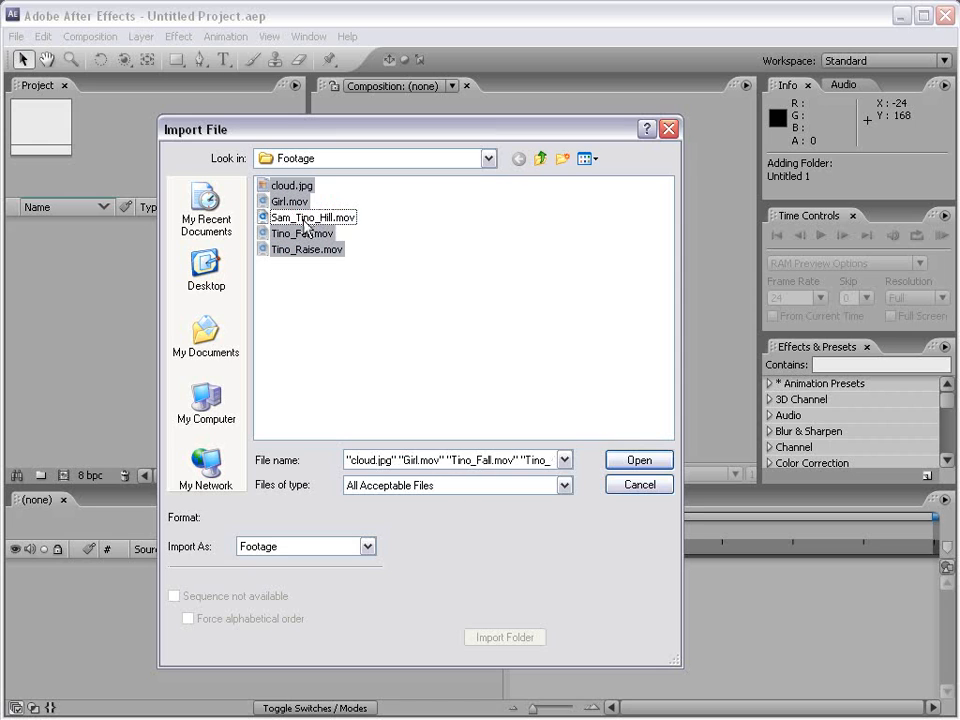
{"action": "left_click", "coordinate": [334, 281]}
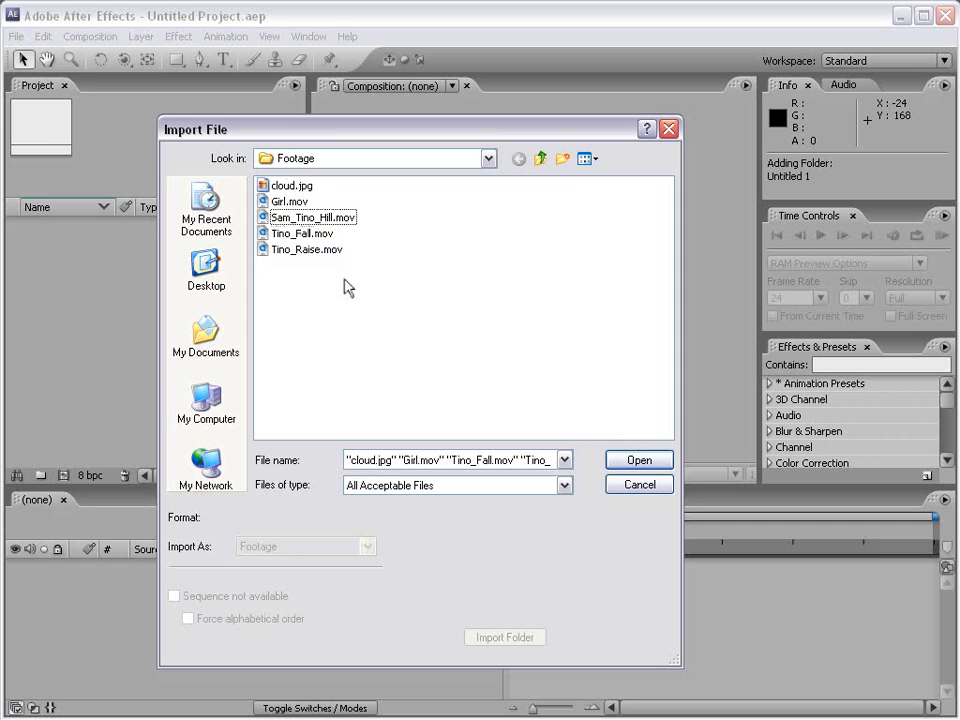
Step: Import the whole Footage folder from AE_TRAINING and expand it in the project
{"action": "left_click", "coordinate": [540, 160]}
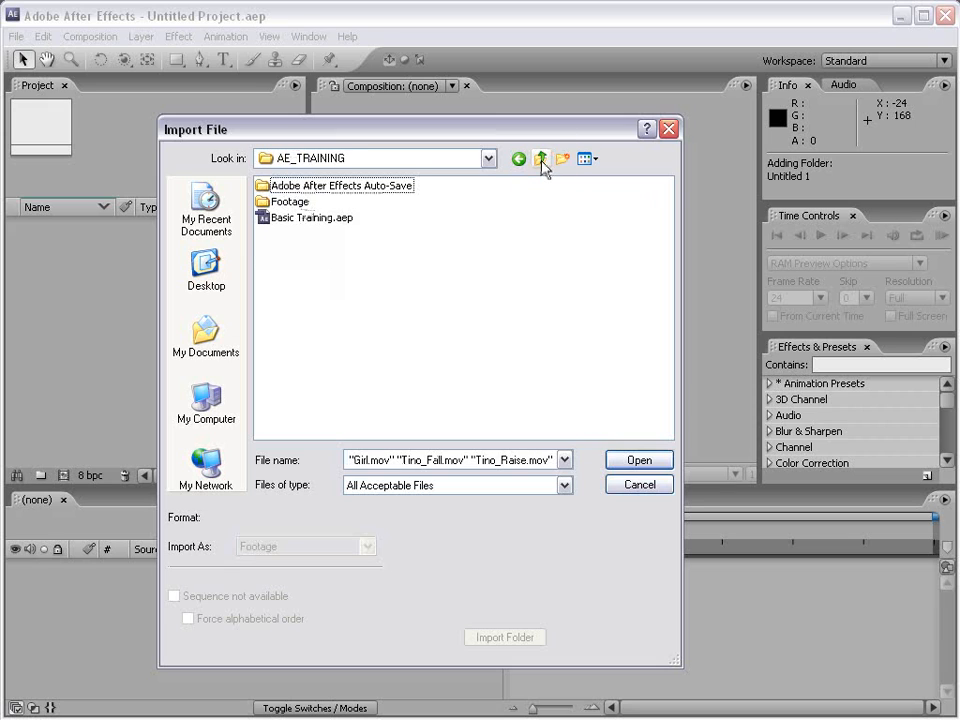
{"action": "left_click", "coordinate": [289, 202]}
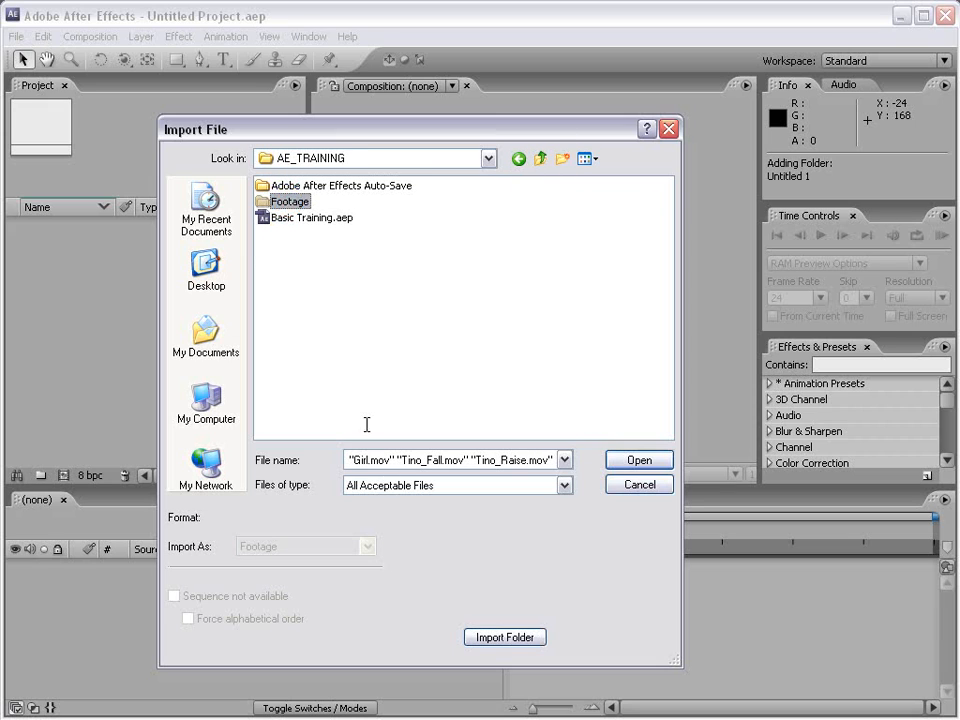
{"action": "left_click", "coordinate": [490, 638]}
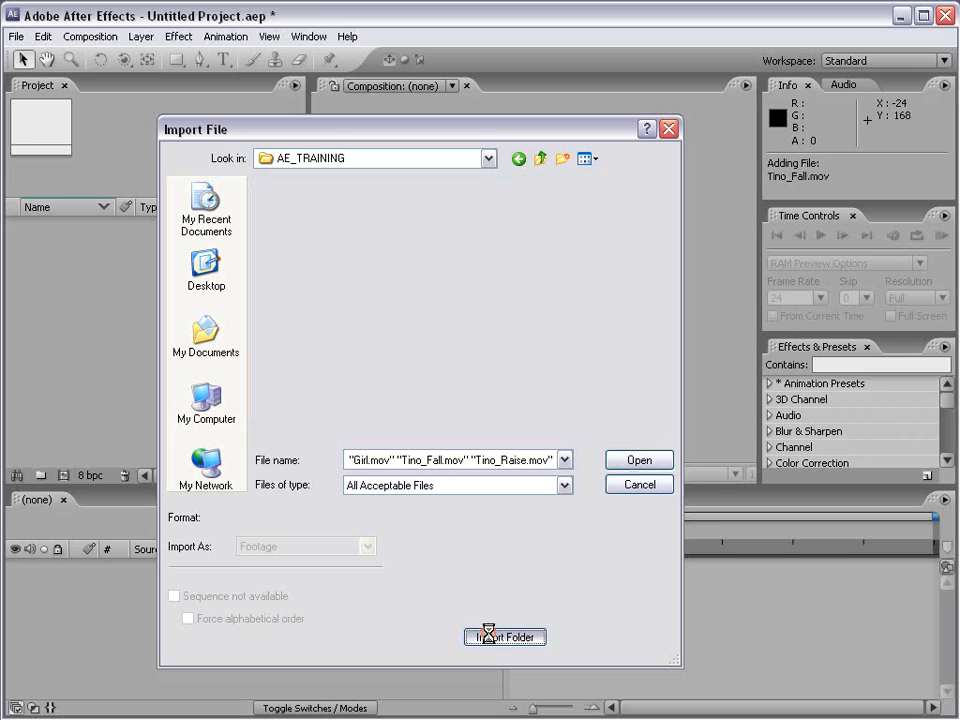
{"action": "left_click", "coordinate": [13, 227]}
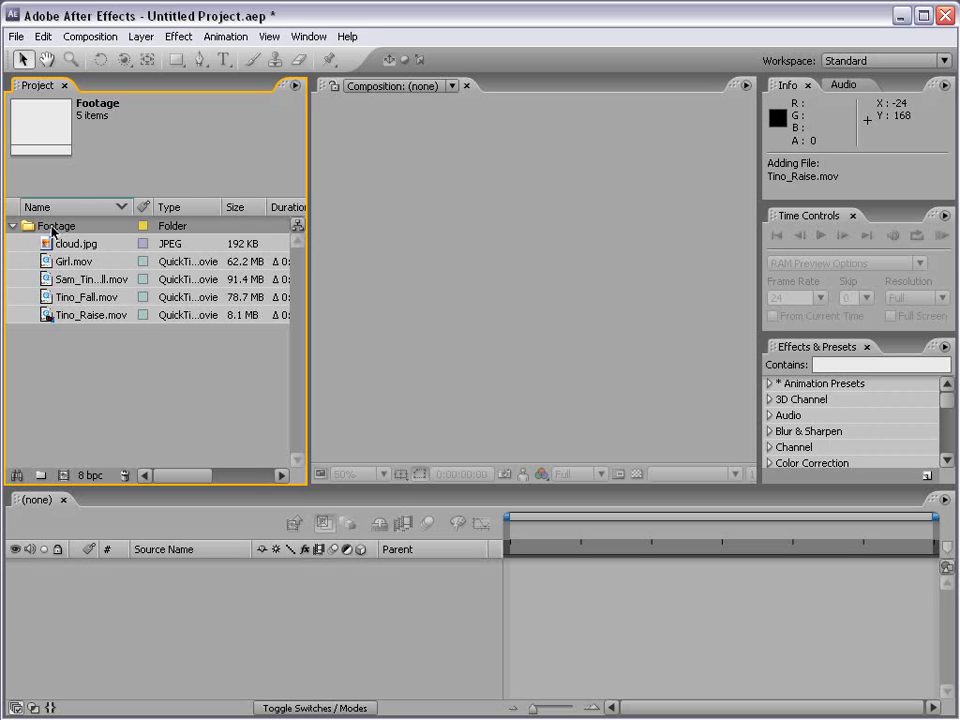
Step: Create a project folder named Images and move it out of the Footage folder to the project's root level
{"action": "left_click", "coordinate": [41, 477]}
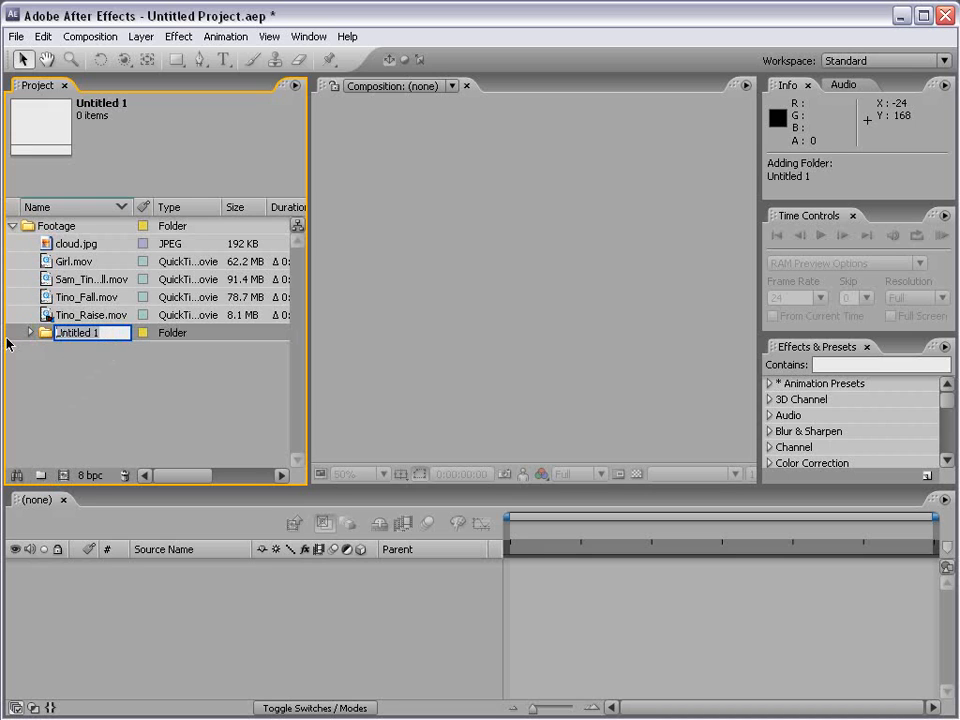
{"action": "type", "text": "Images"}
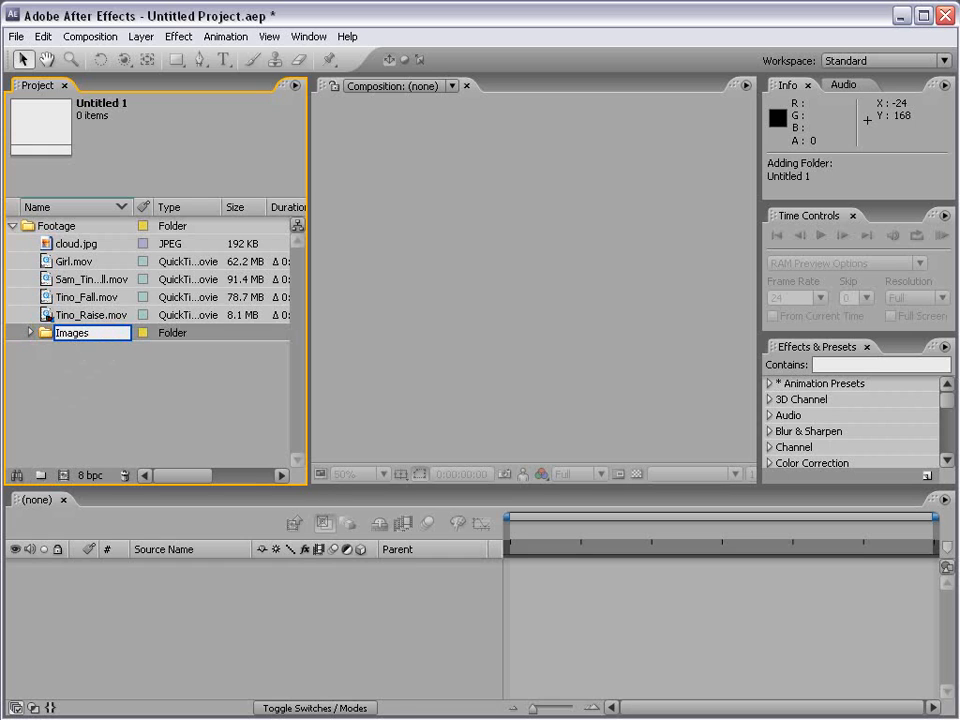
{"action": "left_click", "coordinate": [30, 362]}
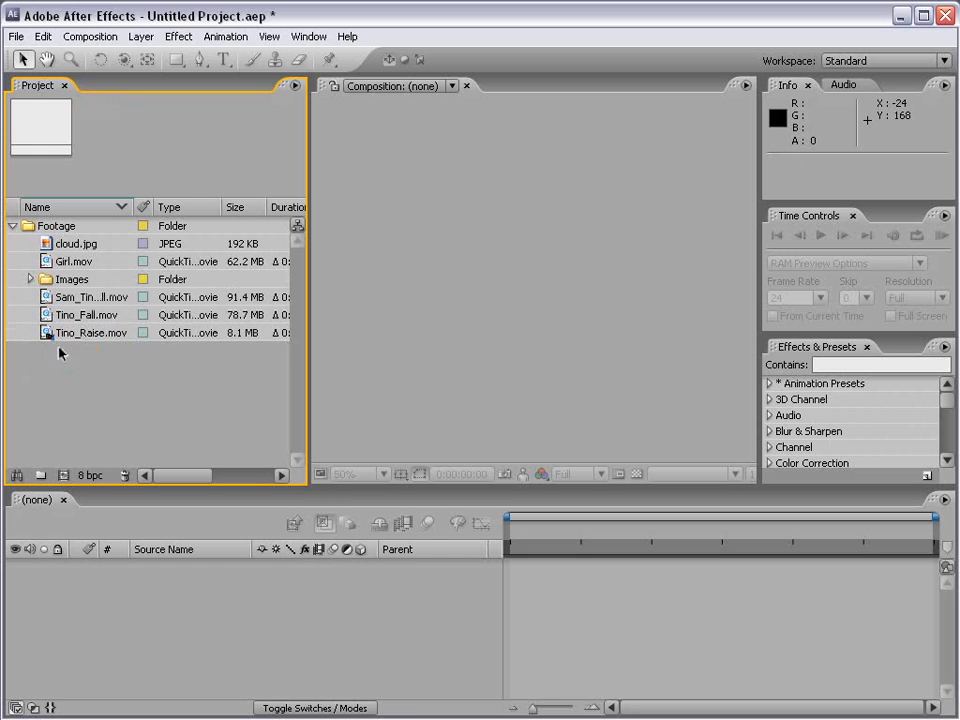
{"action": "left_click", "coordinate": [47, 283]}
{"action": "left_click_drag", "start_coordinate": [47, 283], "coordinate": [43, 411]}
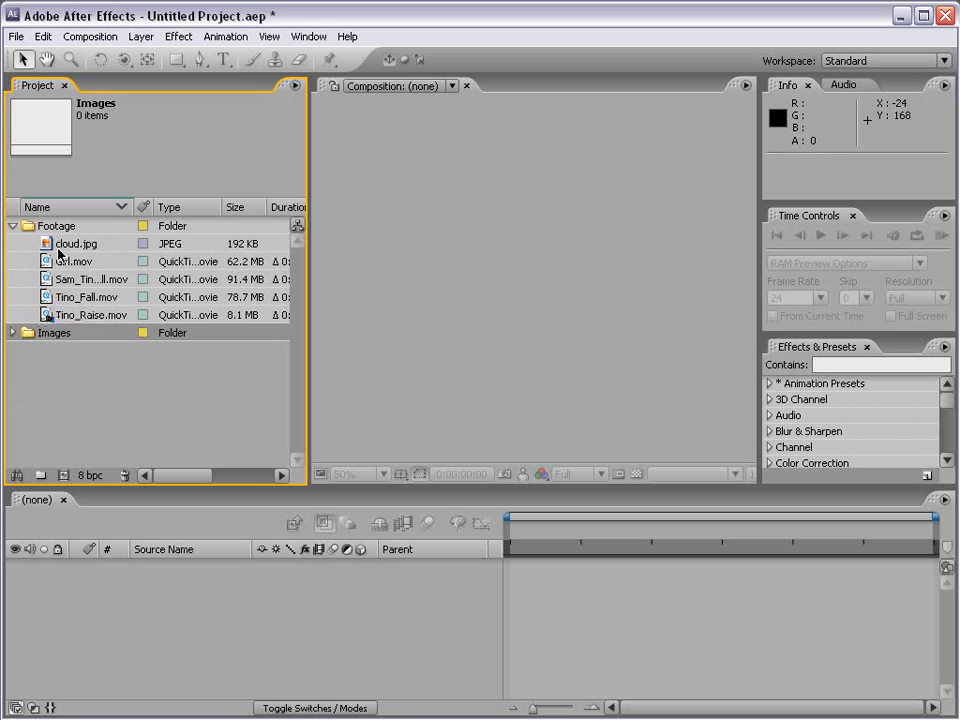
Step: Expand the Images folder and move cloud.jpg into it
{"action": "left_click", "coordinate": [12, 332]}
{"action": "left_click", "coordinate": [67, 246]}
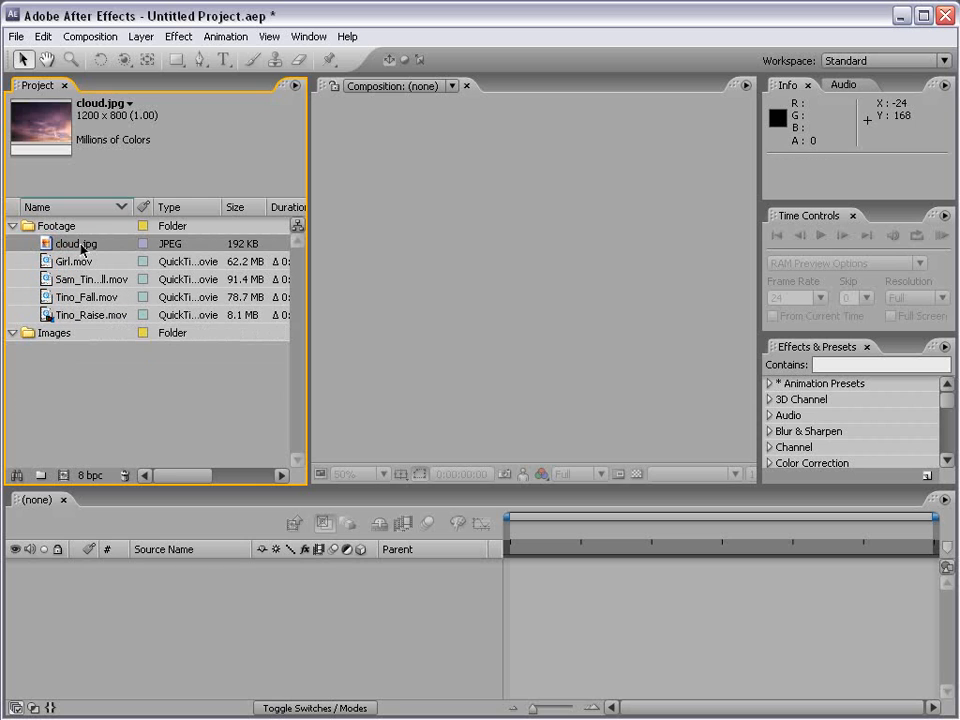
{"action": "left_click_drag", "start_coordinate": [51, 245], "coordinate": [53, 332]}
{"action": "left_click", "coordinate": [90, 409]}
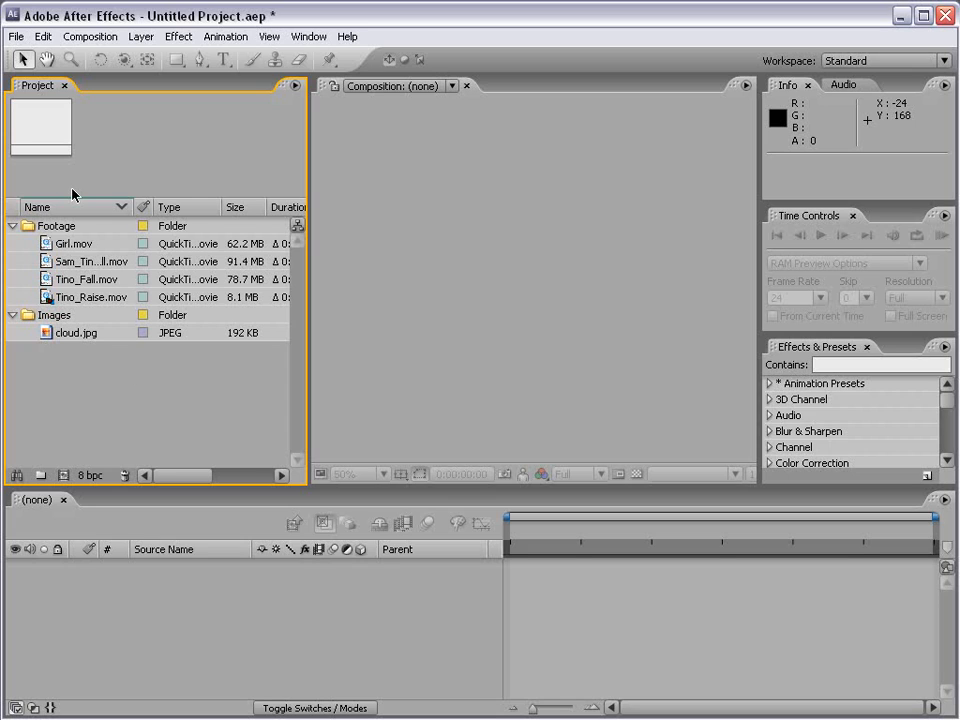
Step: Rename the Girl.mov footage item as Mall Video
{"action": "left_click", "coordinate": [65, 244]}
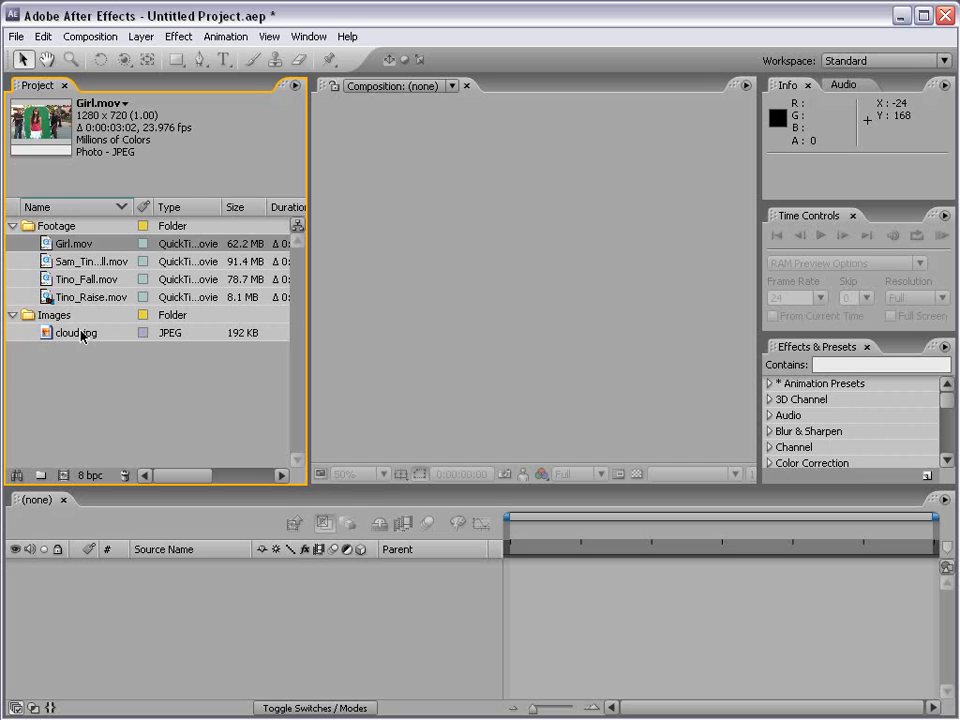
{"action": "key", "text": "Return"}
{"action": "type", "text": "Mall Video"}
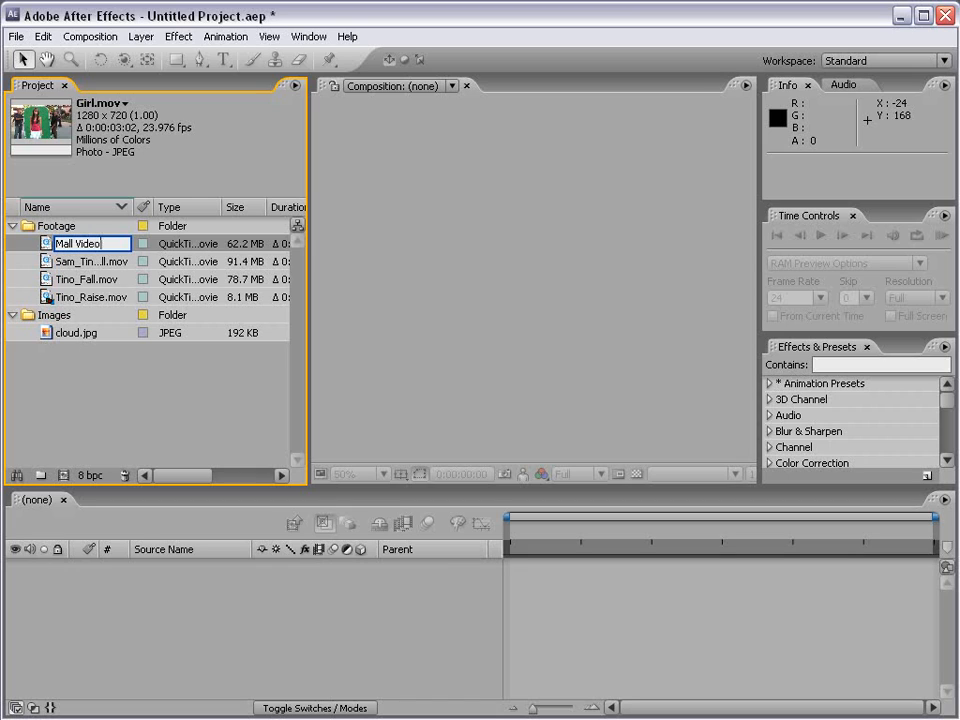
{"action": "key", "text": "Return"}
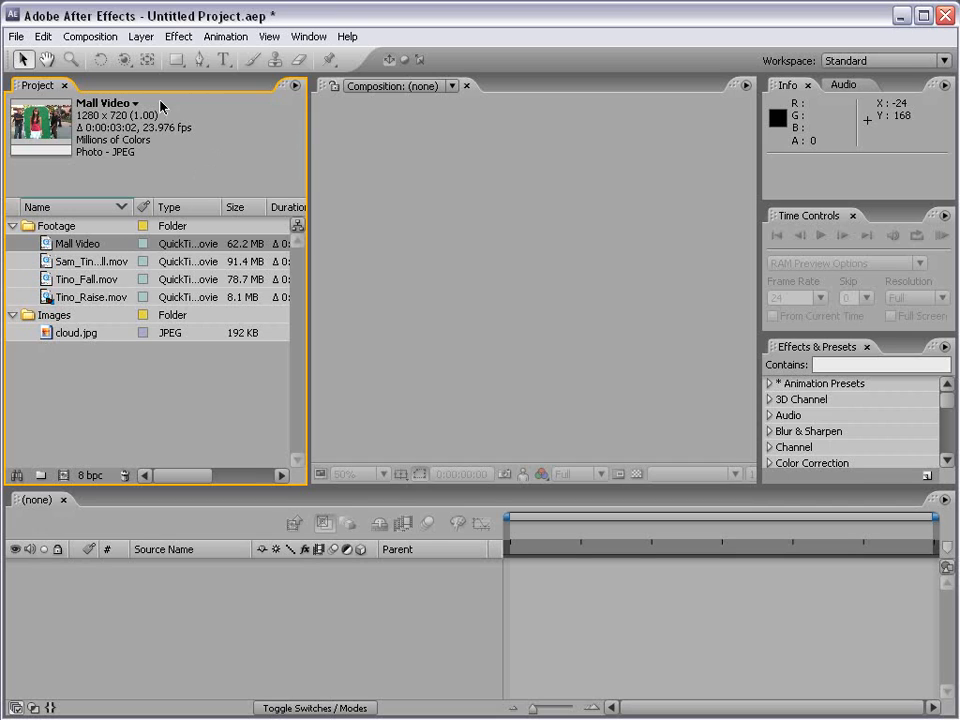
Step: Open the main footage interpretation settings of Mall Video and conform its frame rate to 30 frames per second
{"action": "right_click", "coordinate": [46, 245]}
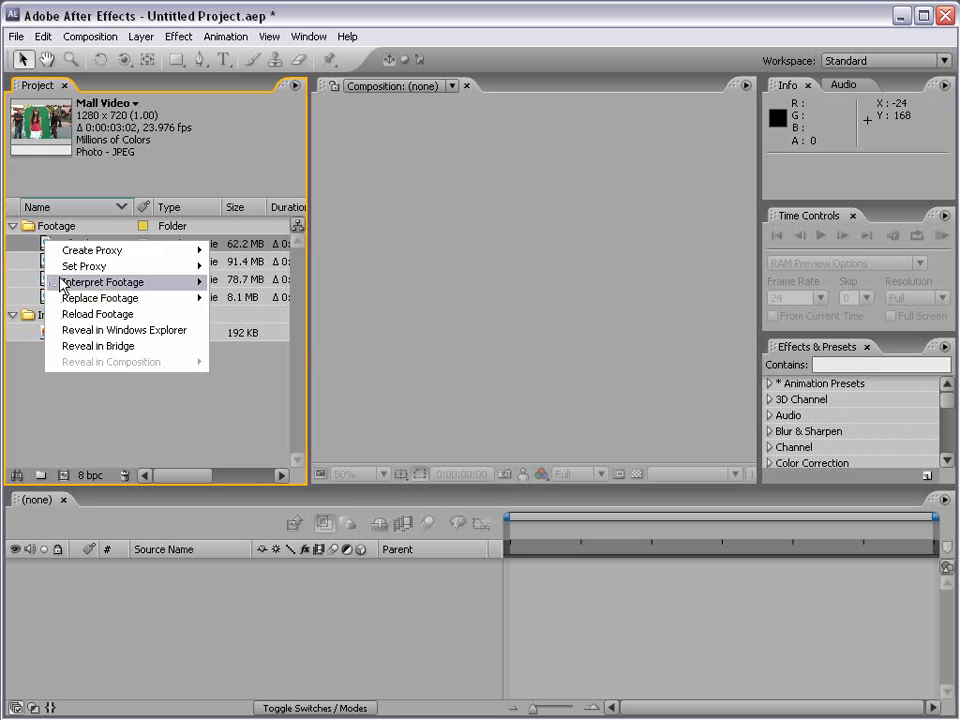
{"action": "mouse_move", "coordinate": [129, 281]}
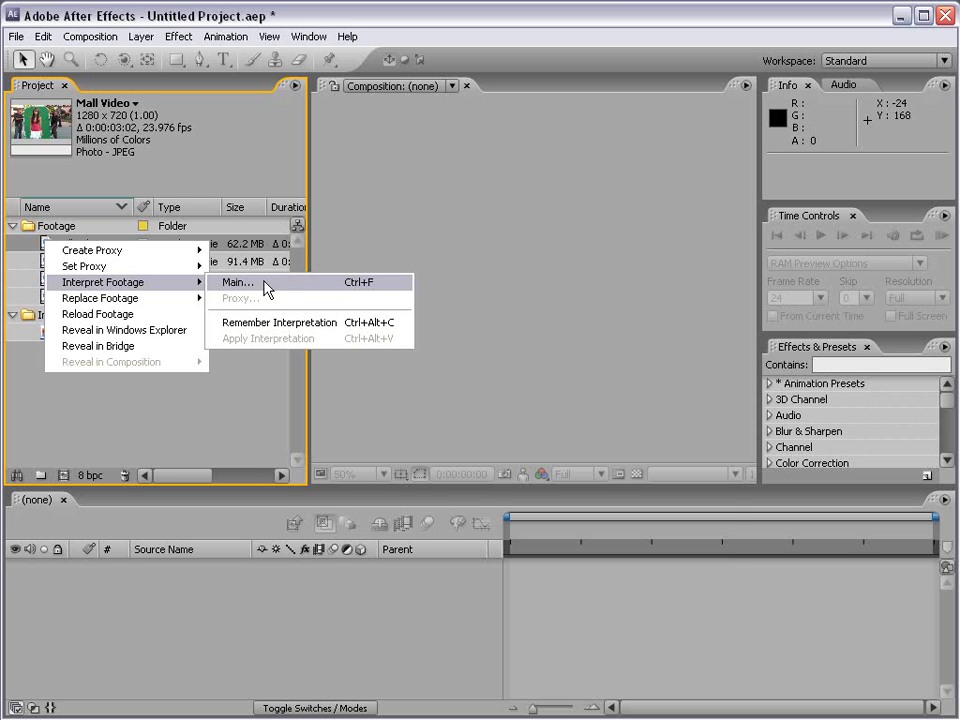
{"action": "left_click", "coordinate": [238, 282]}
{"action": "left_click_drag", "start_coordinate": [394, 42], "coordinate": [379, 50]}
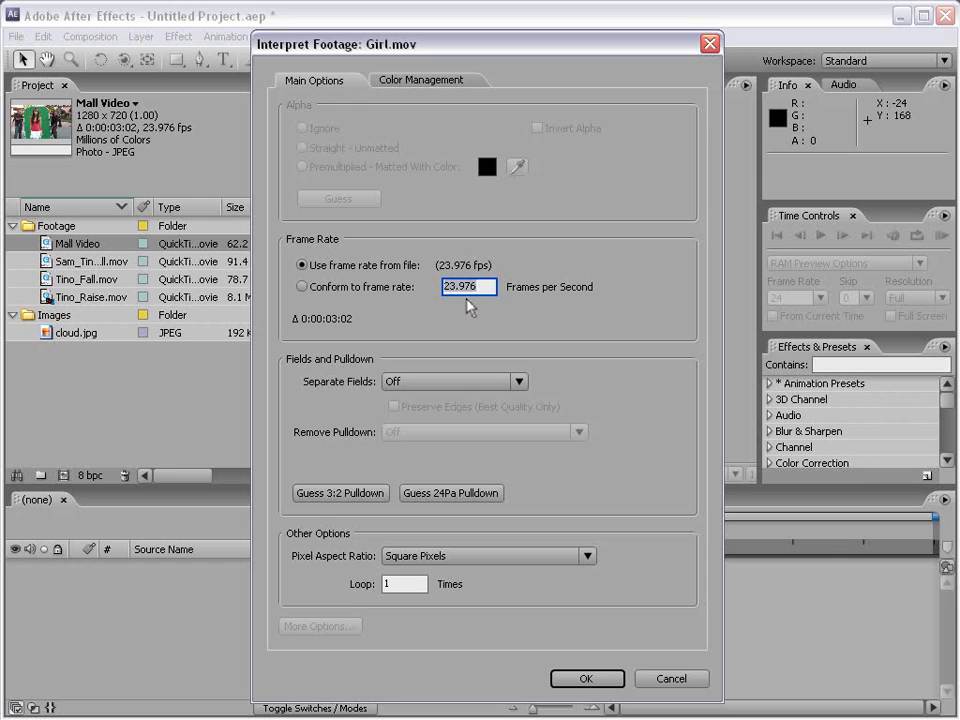
{"action": "left_click", "coordinate": [303, 289]}
{"action": "left_click", "coordinate": [394, 288]}
{"action": "type", "text": "30"}
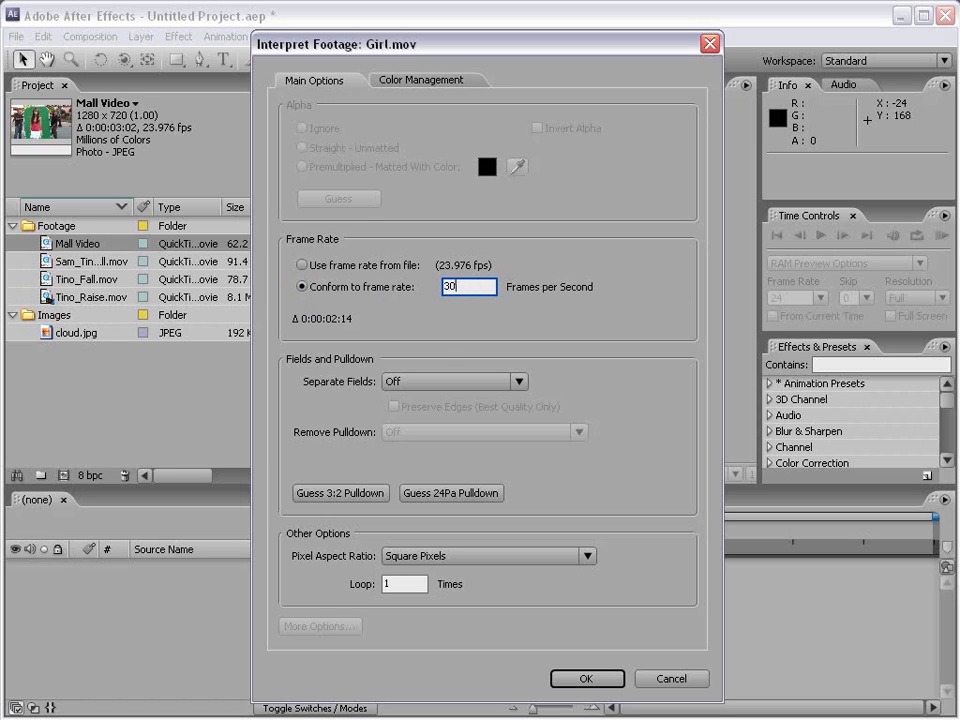
Step: Review the field separation, pixel aspect ratio and color management options for Mall Video, and cancel the footage interpretation changes
{"action": "left_click", "coordinate": [448, 385]}
{"action": "left_click", "coordinate": [430, 378]}
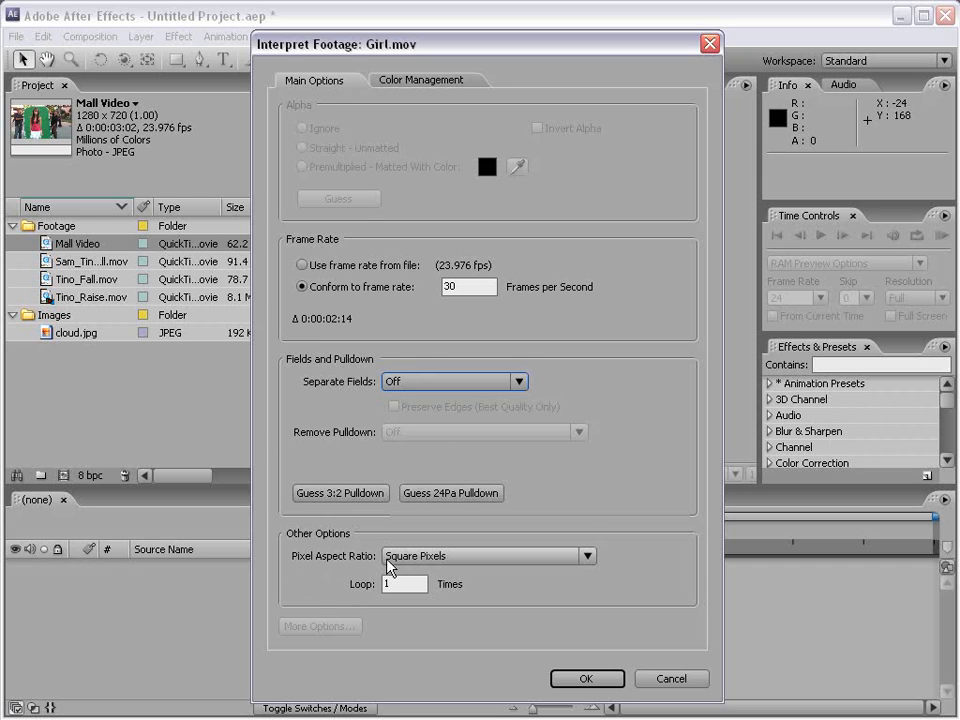
{"action": "left_click", "coordinate": [428, 557]}
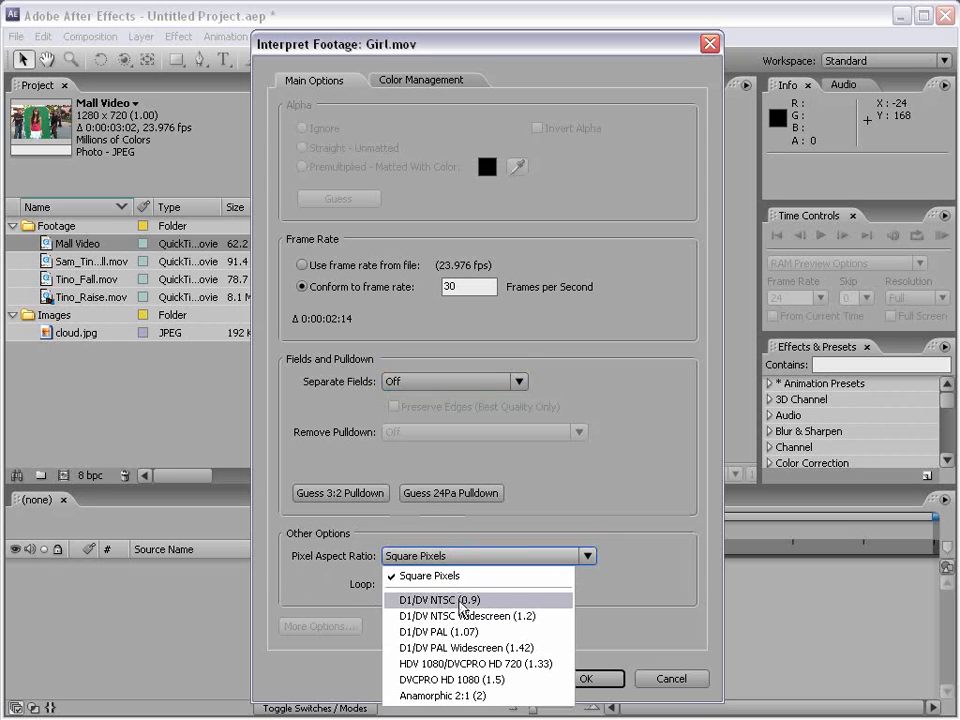
{"action": "left_click", "coordinate": [540, 556]}
{"action": "left_click", "coordinate": [418, 80]}
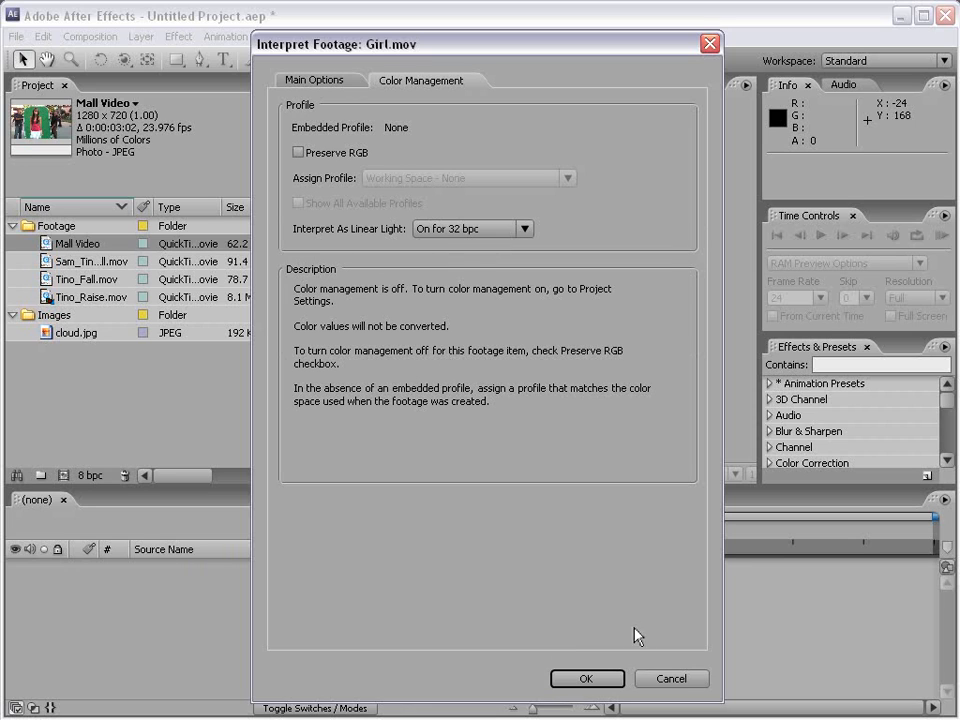
{"action": "left_click", "coordinate": [675, 682]}
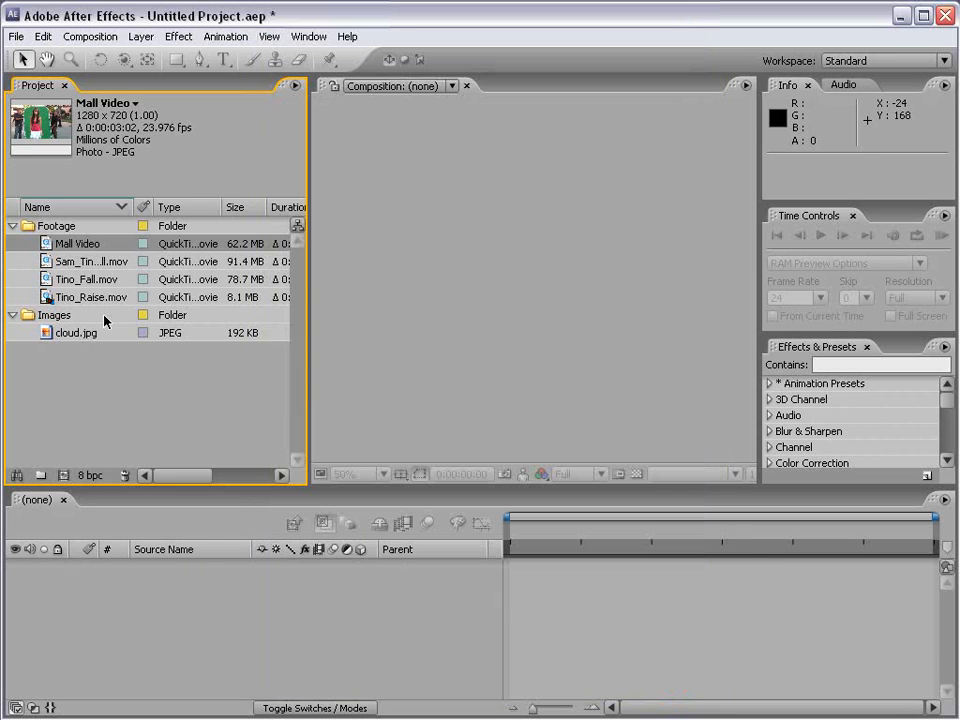
Step: Reveal Mall Video's source file in Windows Explorer, look over the Footage folder and return to After Effects
{"action": "right_click", "coordinate": [59, 249]}
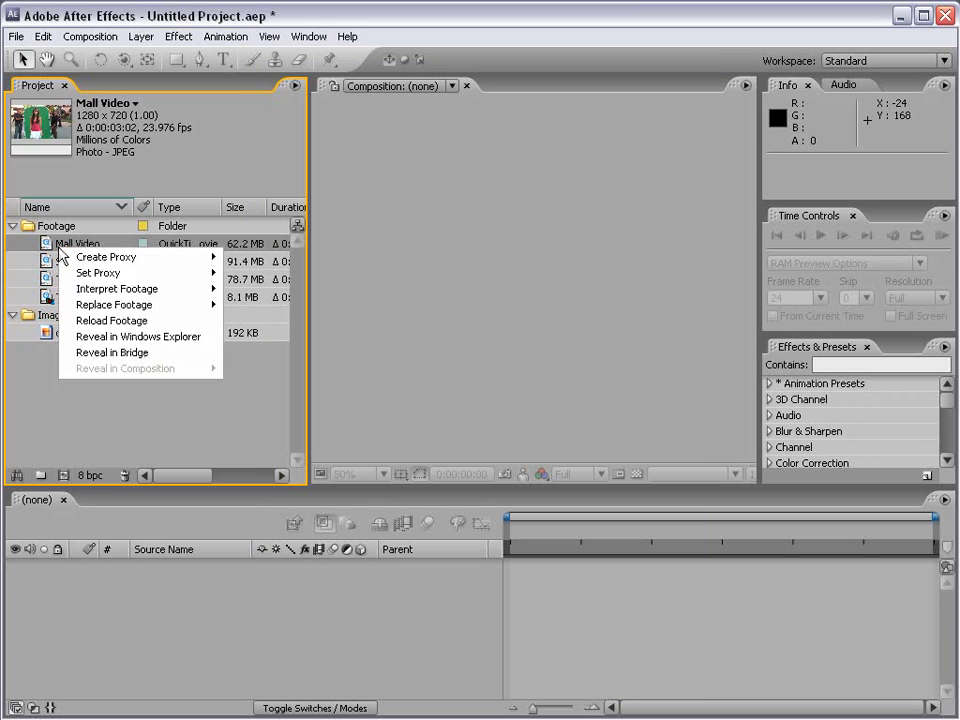
{"action": "mouse_move", "coordinate": [110, 304]}
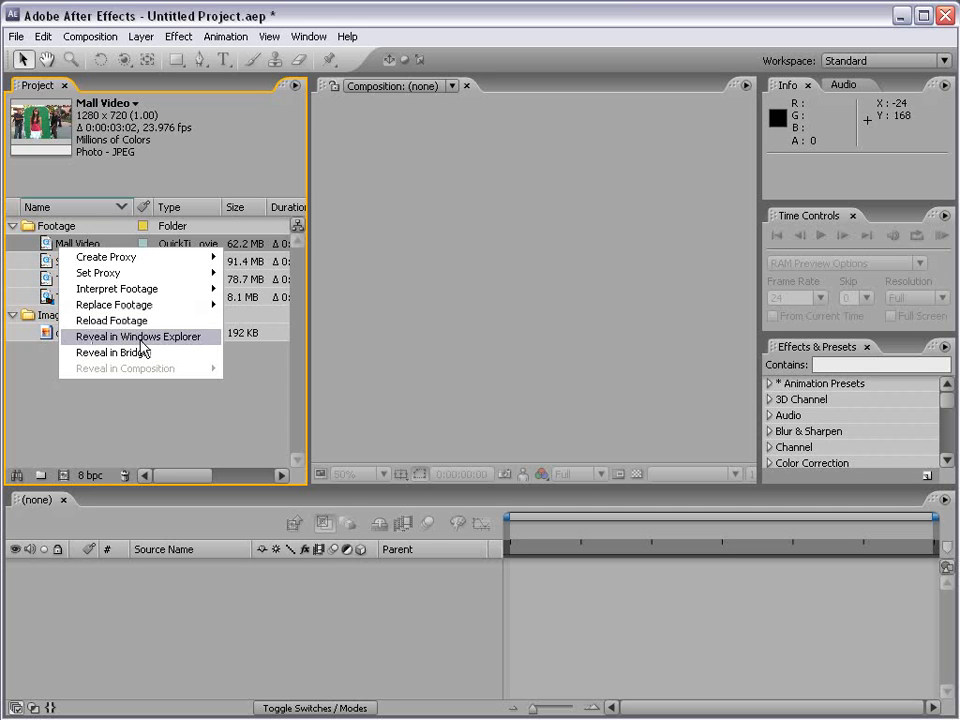
{"action": "left_click", "coordinate": [185, 341]}
{"action": "left_click_drag", "start_coordinate": [394, 167], "coordinate": [282, 116]}
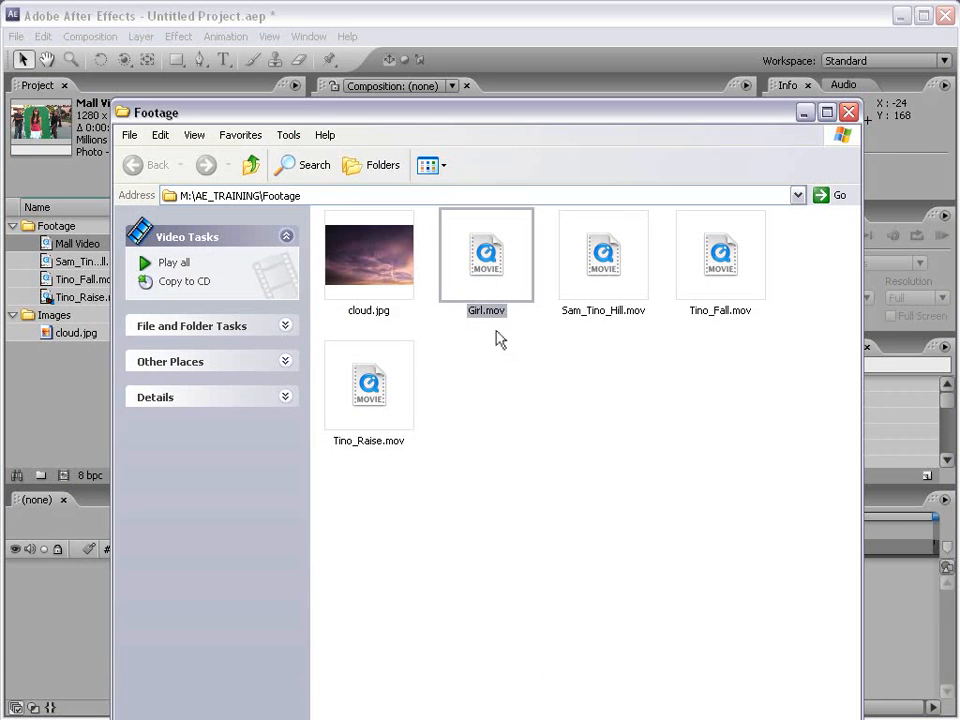
{"action": "left_click", "coordinate": [215, 19]}
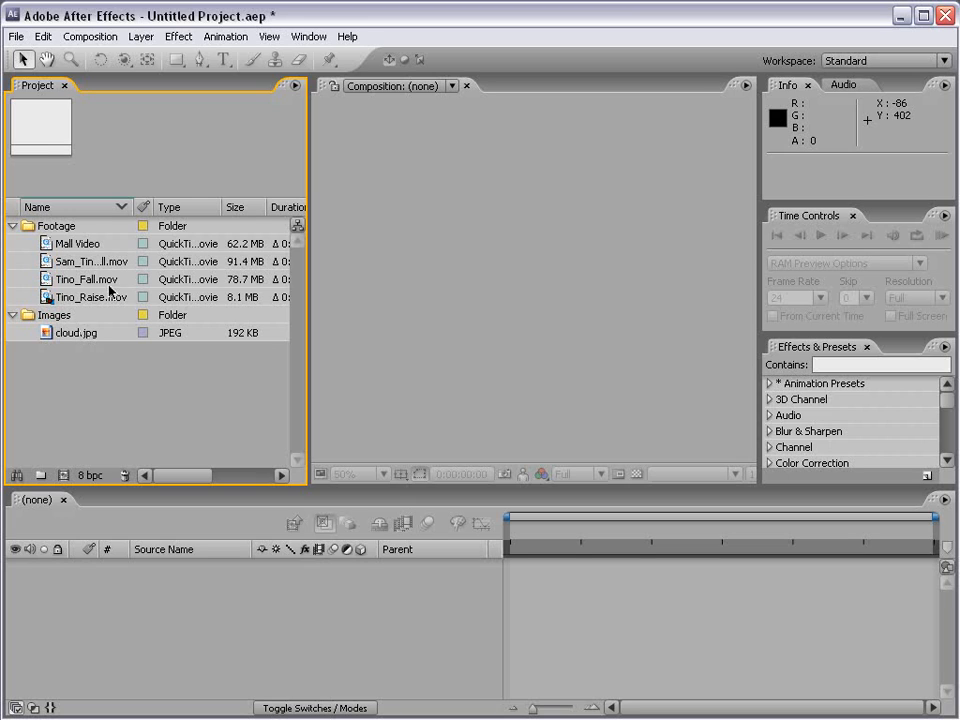
Step: Start a new composition based on the NTSC DV preset
{"action": "left_click", "coordinate": [100, 37]}
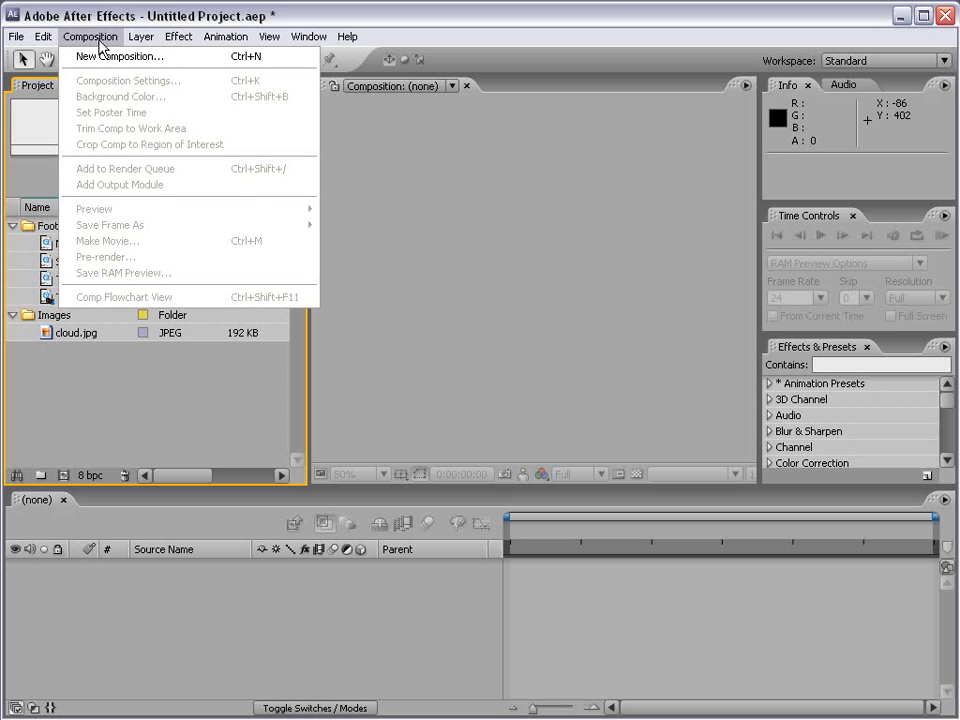
{"action": "left_click", "coordinate": [185, 64]}
{"action": "left_click_drag", "start_coordinate": [439, 110], "coordinate": [377, 136]}
{"action": "left_click", "coordinate": [400, 211]}
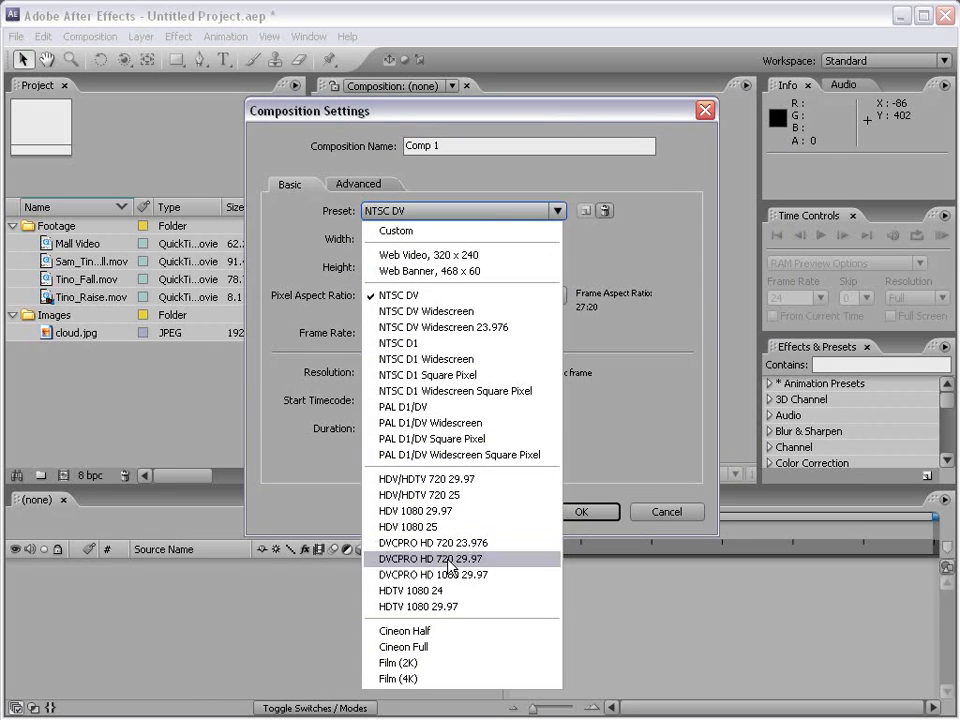
{"action": "left_click", "coordinate": [416, 297]}
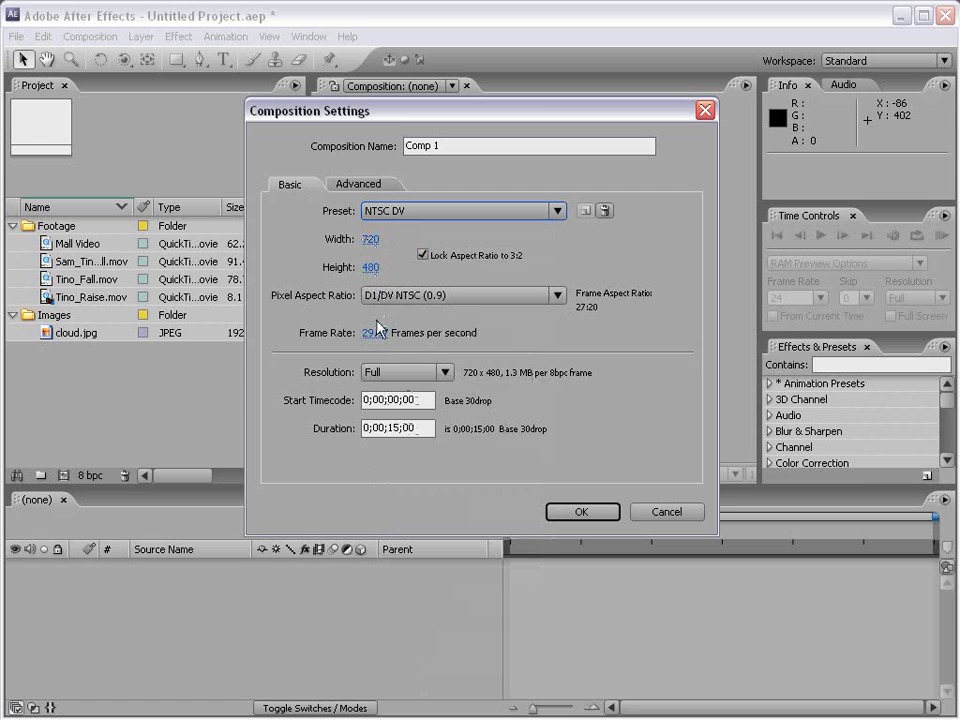
Step: Check the advanced composition settings and return to the basic ones, keeping the NTSC DV preset
{"action": "left_click", "coordinate": [358, 184]}
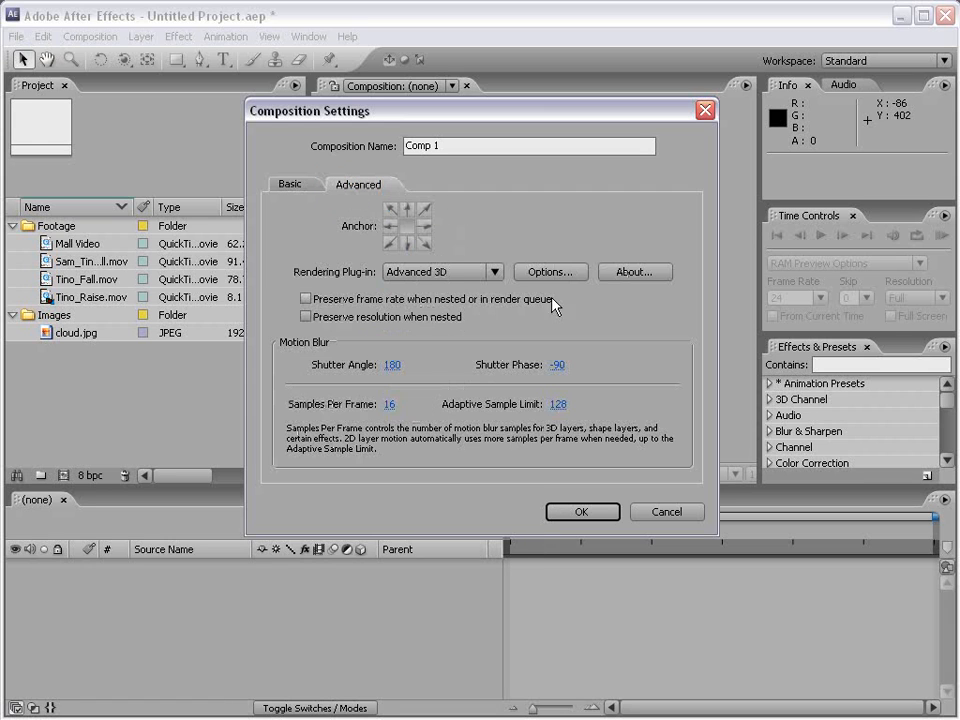
{"action": "left_click", "coordinate": [293, 186]}
{"action": "left_click", "coordinate": [400, 211]}
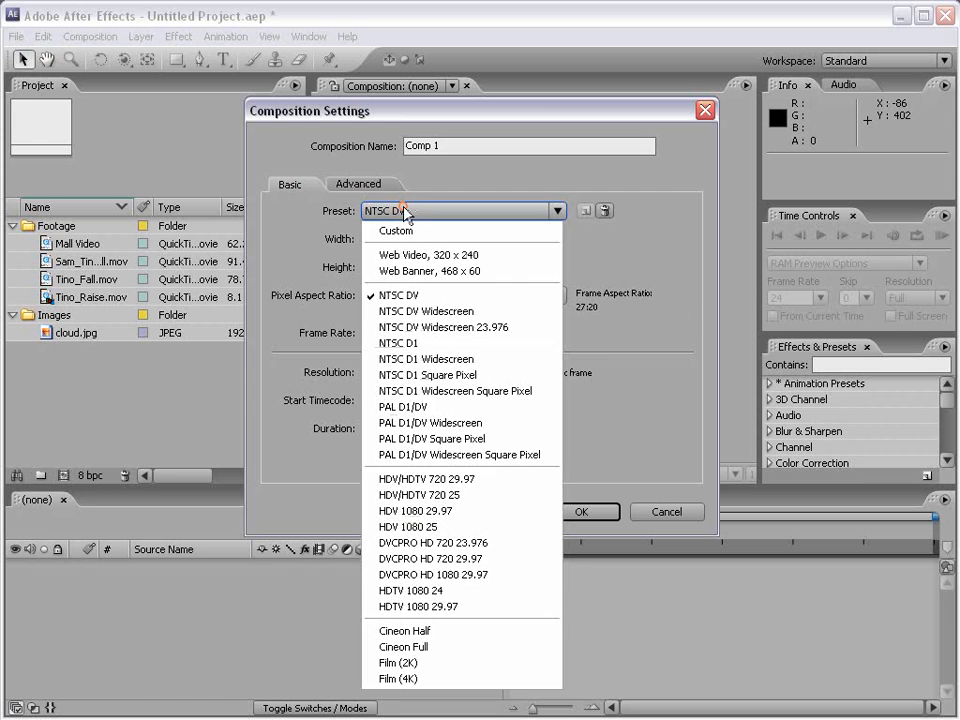
{"action": "left_click", "coordinate": [390, 296]}
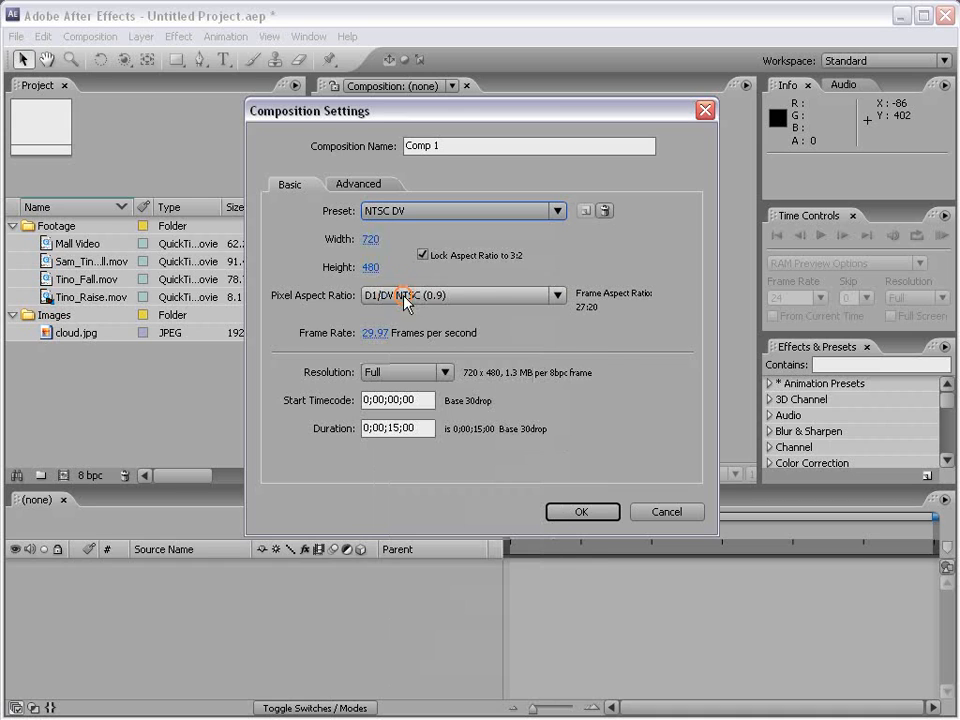
Step: Set the composition's duration to 0;00;30;00 and create it
{"action": "left_click", "coordinate": [393, 428]}
{"action": "double_click", "coordinate": [393, 428]}
{"action": "type", "text": "10"}
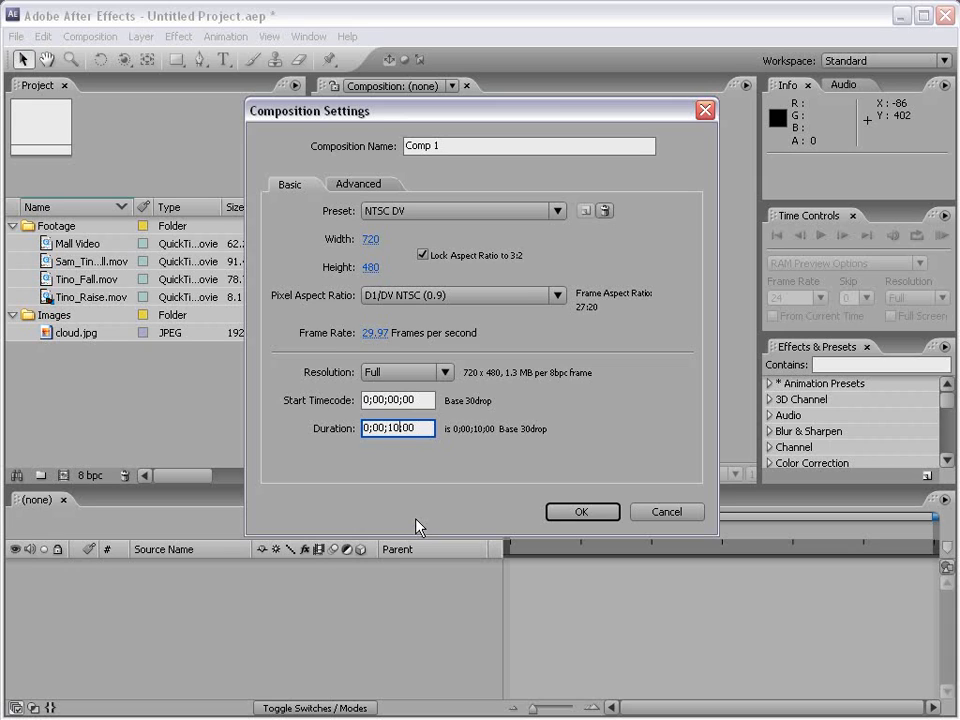
{"action": "key", "text": "BackSpace"}
{"action": "key", "text": "BackSpace"}
{"action": "type", "text": "30"}
{"action": "left_click", "coordinate": [580, 515]}
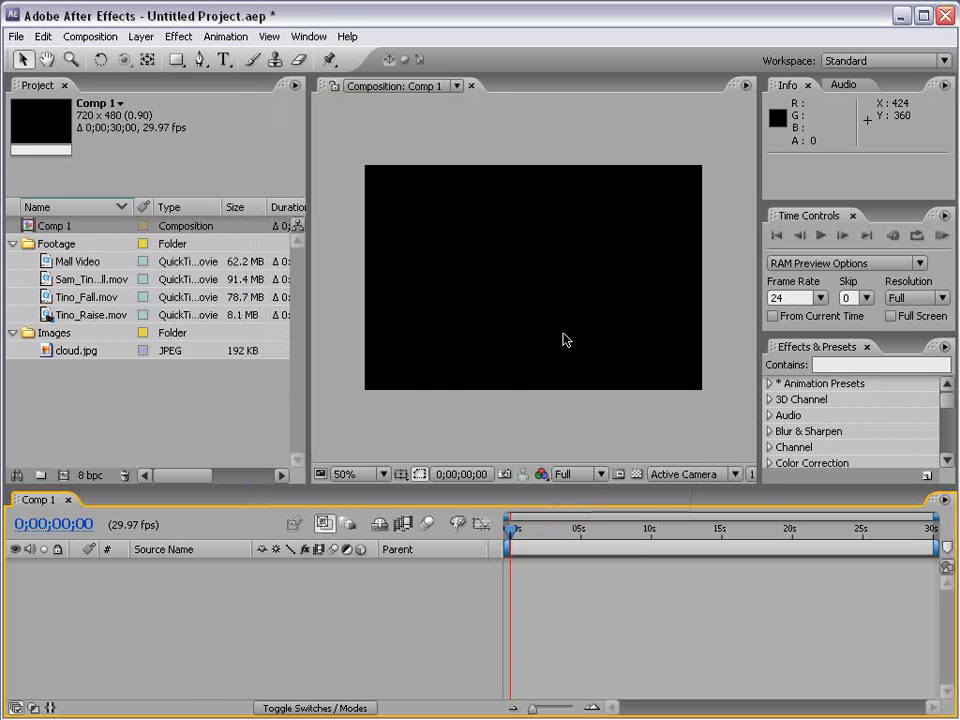
Step: Try placing Mall Video directly in the Comp 1 viewer and undo the placement
{"action": "left_click", "coordinate": [474, 422]}
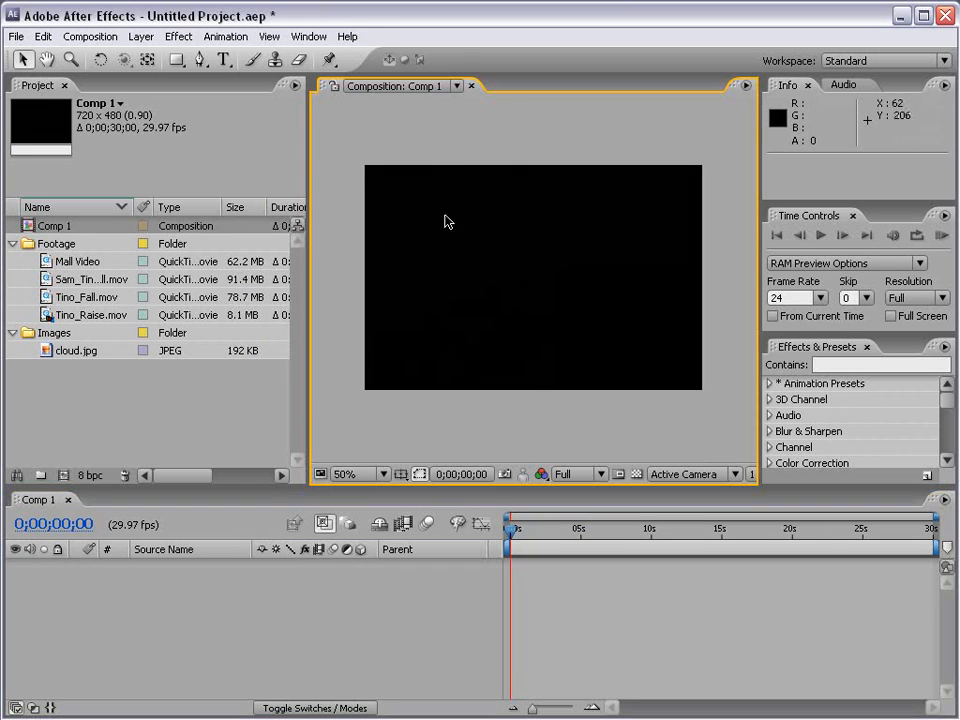
{"action": "left_click", "coordinate": [126, 700]}
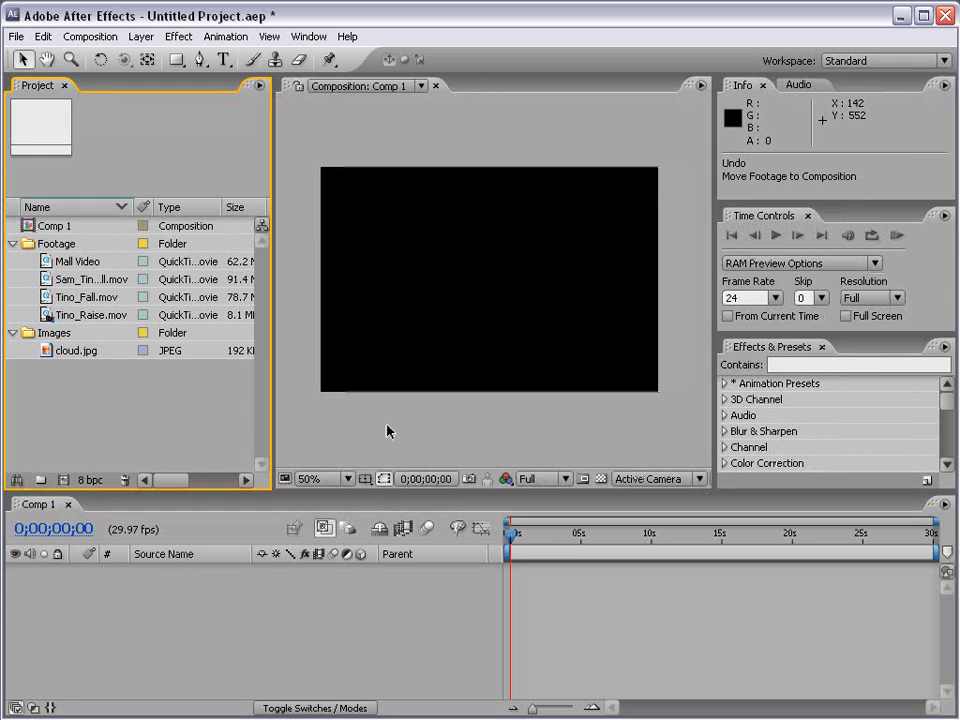
{"action": "left_click", "coordinate": [45, 263]}
{"action": "left_click_drag", "start_coordinate": [45, 263], "coordinate": [489, 288]}
{"action": "key", "text": "ctrl+z"}
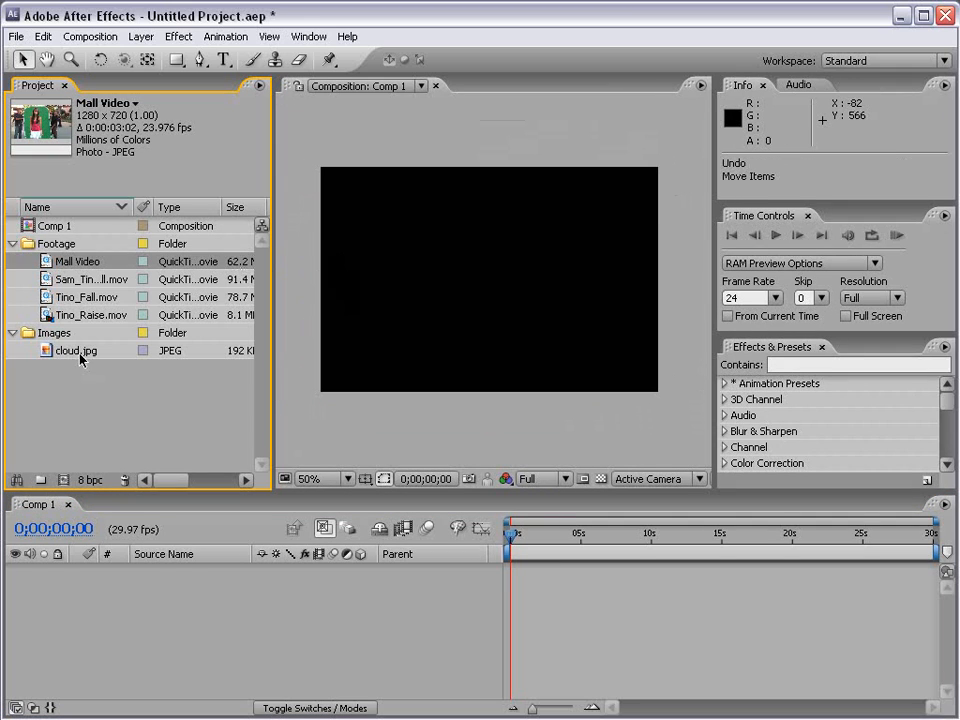
Step: Add Mall Video as a layer at the start of the Comp 1 timeline and reposition it within the frame
{"action": "left_click_drag", "start_coordinate": [546, 482], "coordinate": [509, 574]}
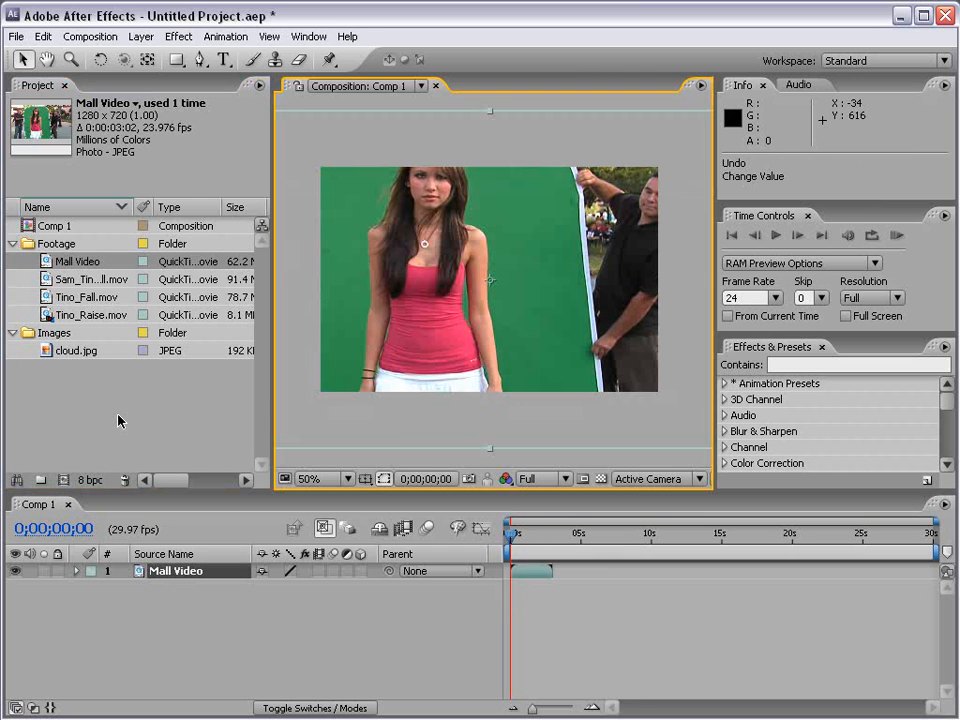
{"action": "left_click_drag", "start_coordinate": [437, 326], "coordinate": [643, 273]}
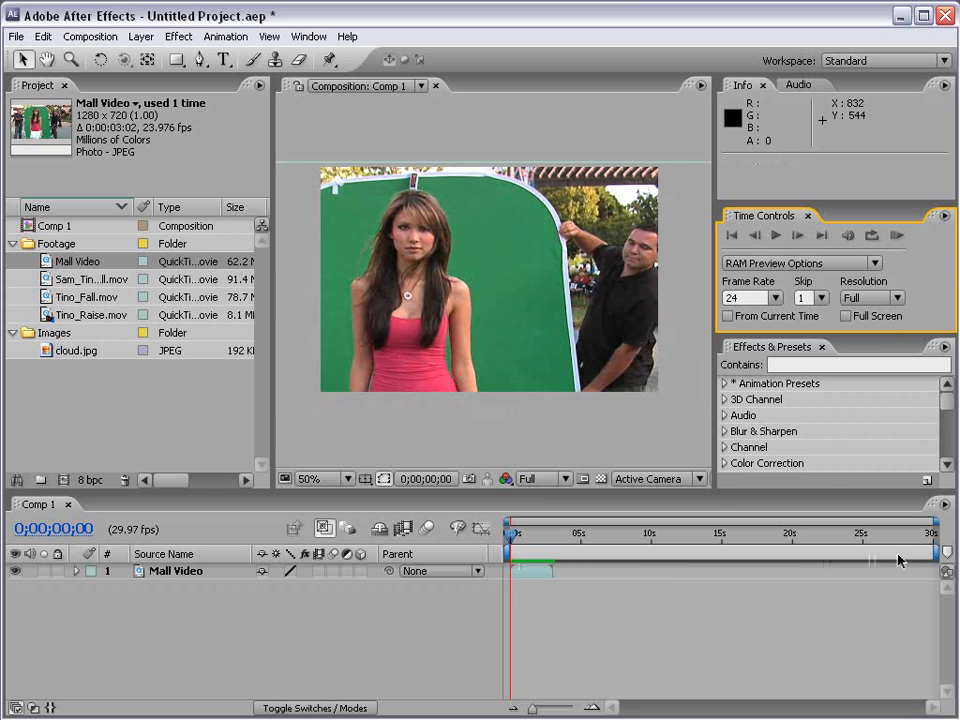
Step: Limit the work area to 0;00;01;16 through 0;00;02;23 and play a RAM preview of it
{"action": "left_click_drag", "start_coordinate": [934, 552], "coordinate": [551, 597]}
{"action": "left_click_drag", "start_coordinate": [513, 552], "coordinate": [535, 552]}
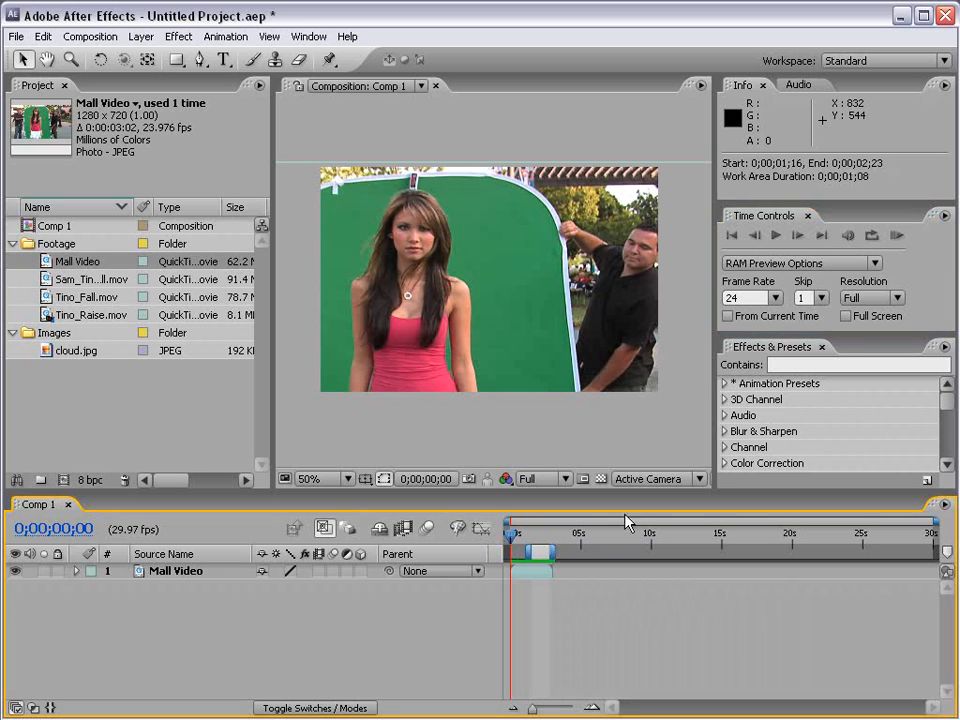
{"action": "left_click", "coordinate": [896, 236]}
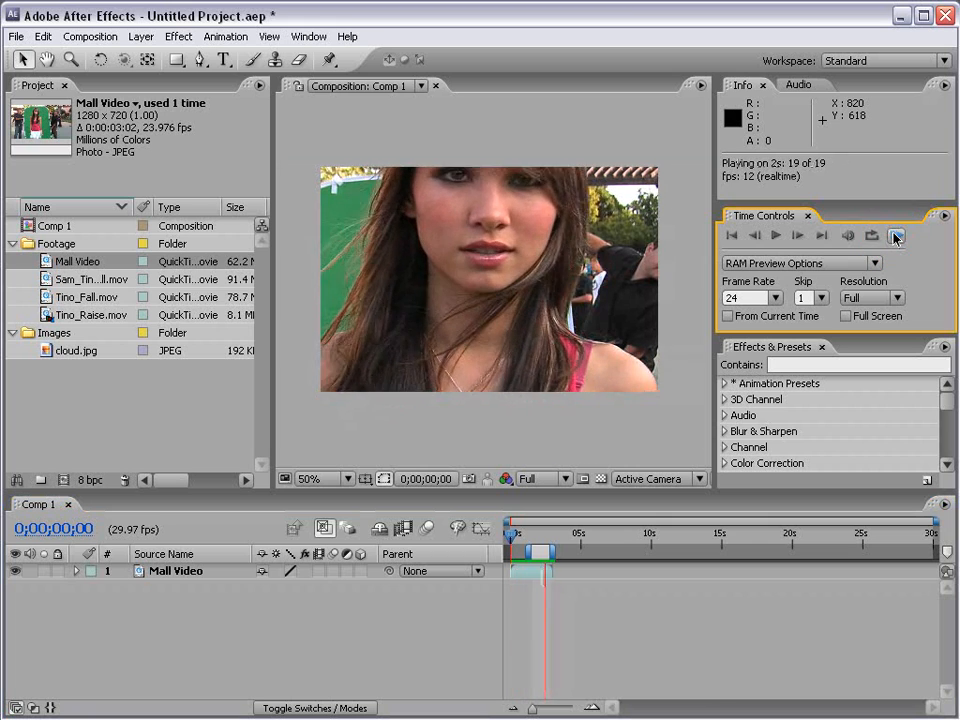
{"action": "left_click", "coordinate": [942, 257]}
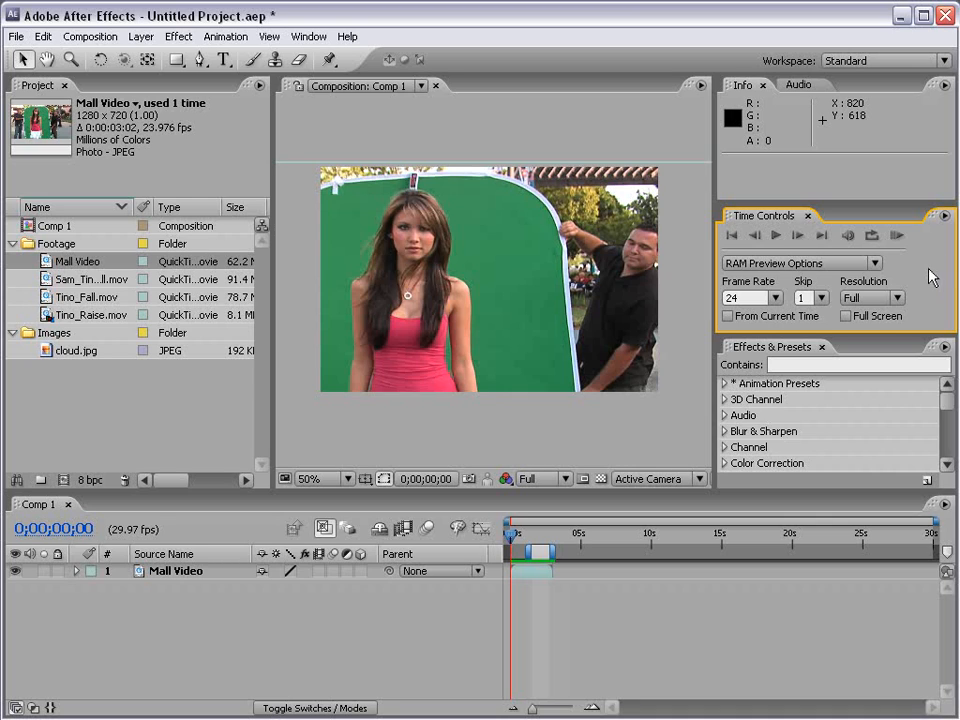
Step: Keep the RAM preview frame rate at 24 and set its frame skip to 0
{"action": "left_click", "coordinate": [762, 297]}
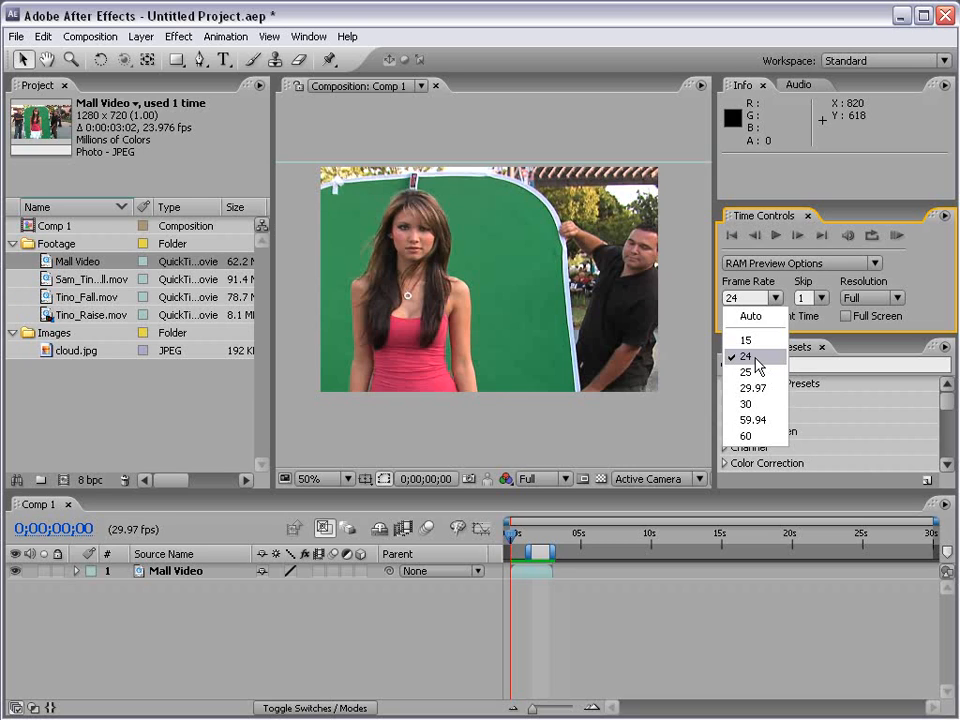
{"action": "left_click", "coordinate": [756, 358]}
{"action": "left_click", "coordinate": [820, 297]}
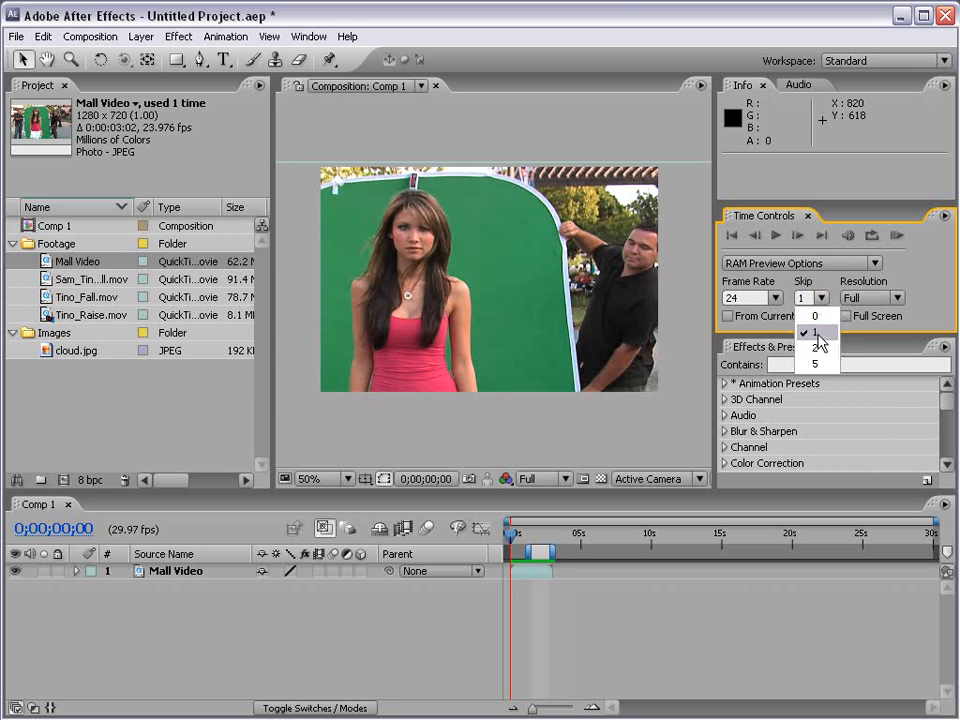
{"action": "left_click", "coordinate": [815, 316]}
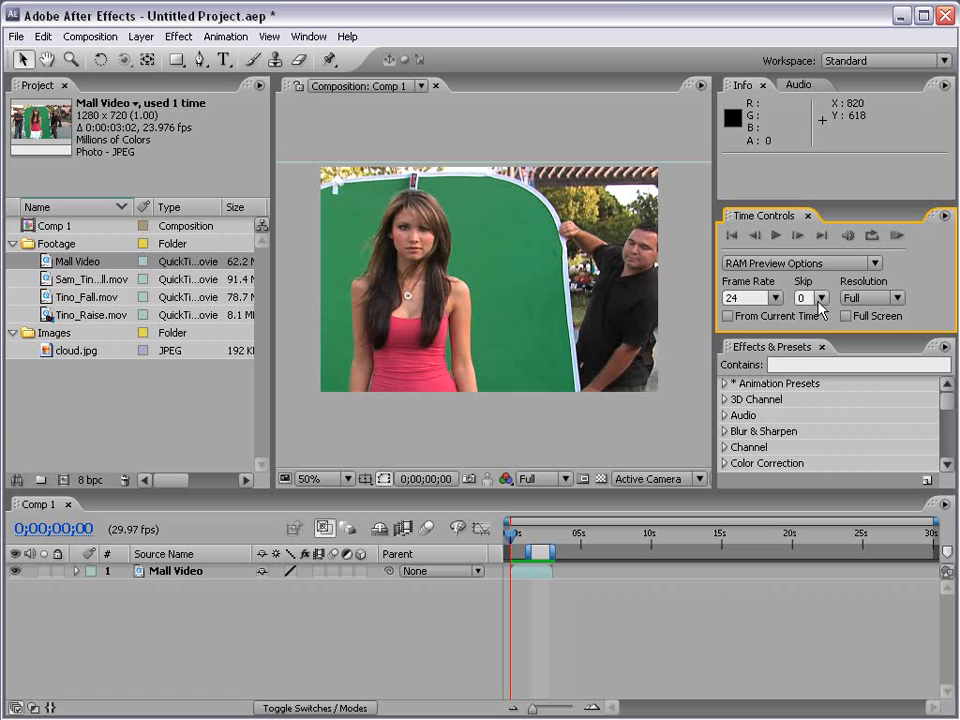
Step: Set the RAM preview resolution to Quarter and preview the work area
{"action": "left_click", "coordinate": [875, 298]}
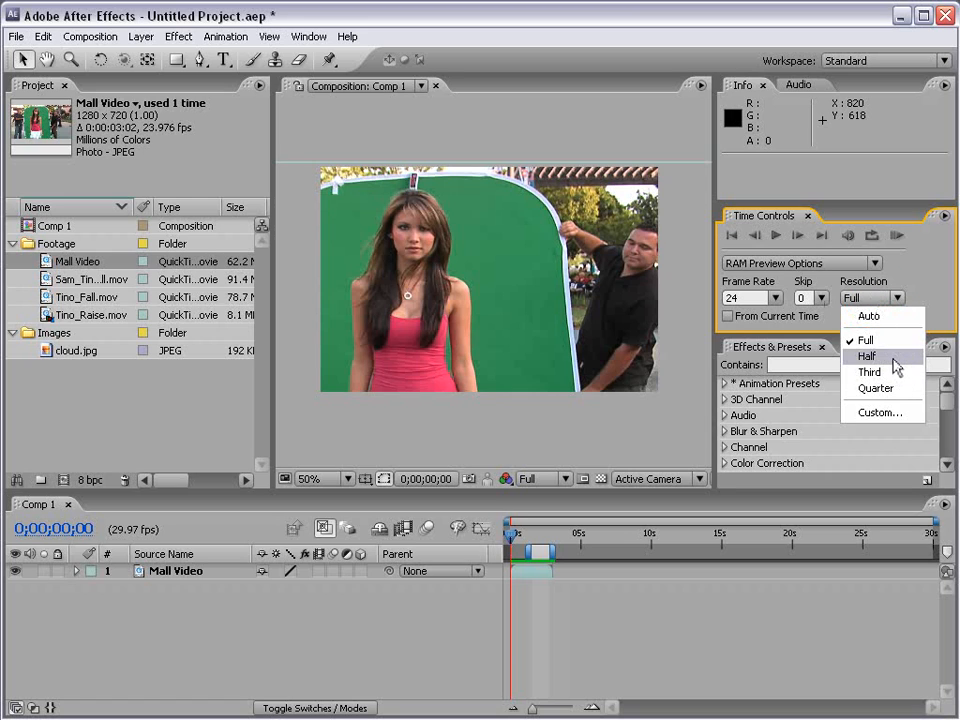
{"action": "left_click", "coordinate": [894, 357]}
{"action": "left_click", "coordinate": [889, 298]}
{"action": "left_click", "coordinate": [880, 388]}
{"action": "left_click", "coordinate": [896, 236]}
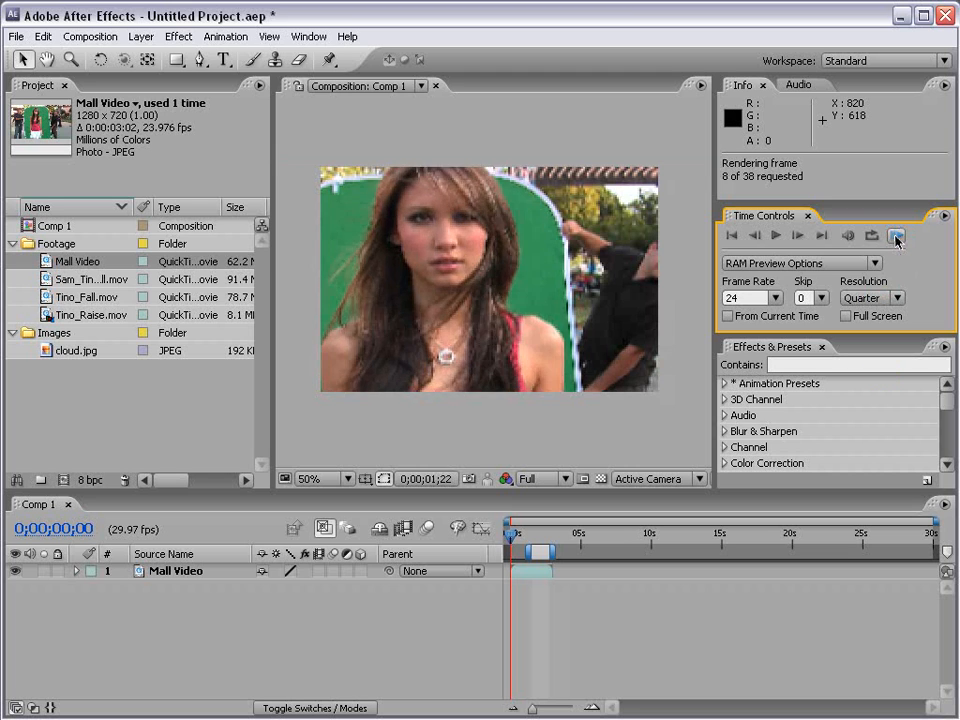
{"action": "left_click", "coordinate": [939, 275]}
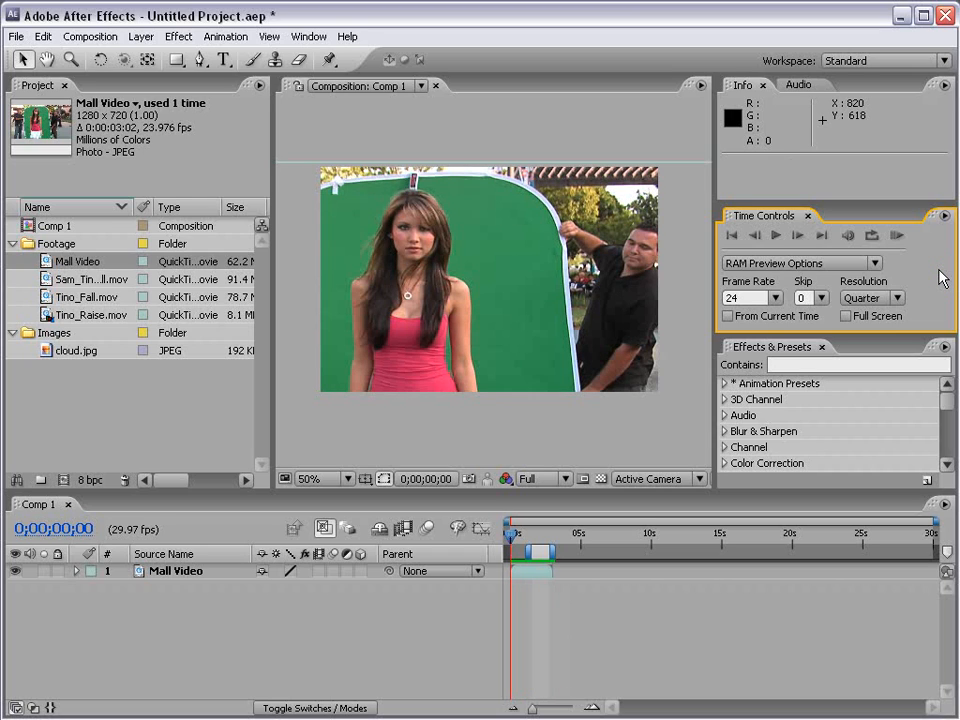
Step: Set the RAM preview resolution to Auto and the Comp 1 viewer resolution to Half
{"action": "left_click", "coordinate": [897, 297]}
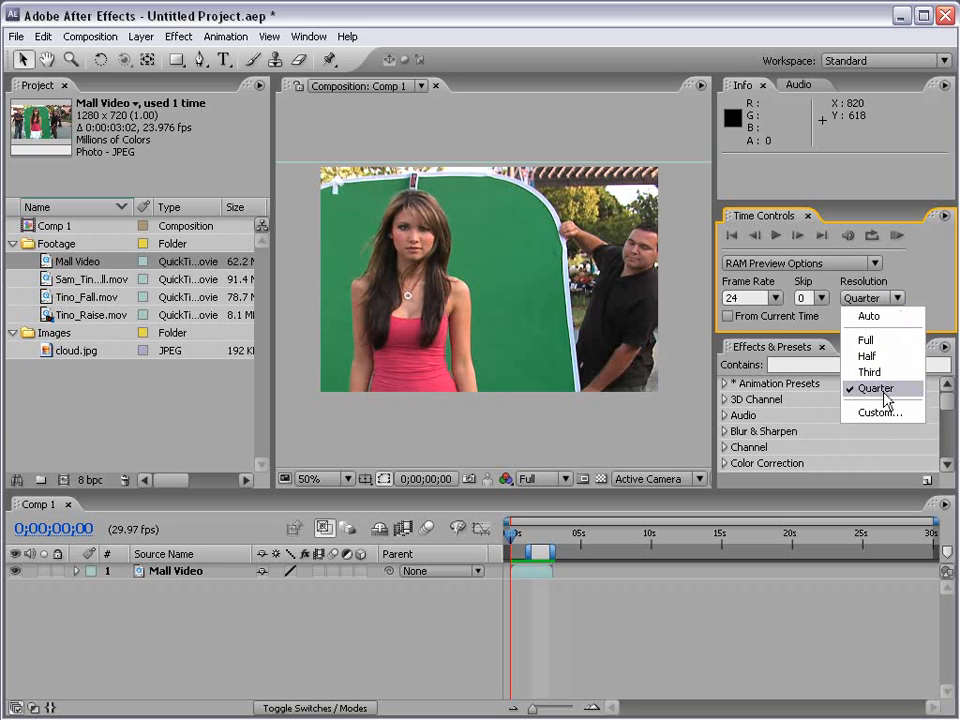
{"action": "left_click", "coordinate": [873, 317]}
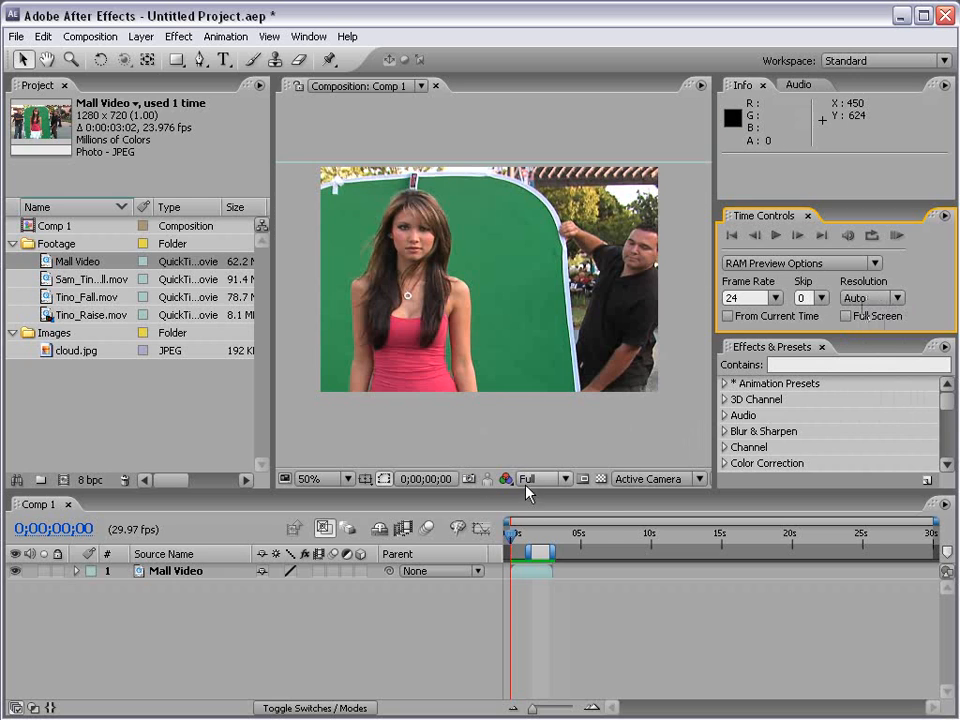
{"action": "left_click", "coordinate": [565, 479]}
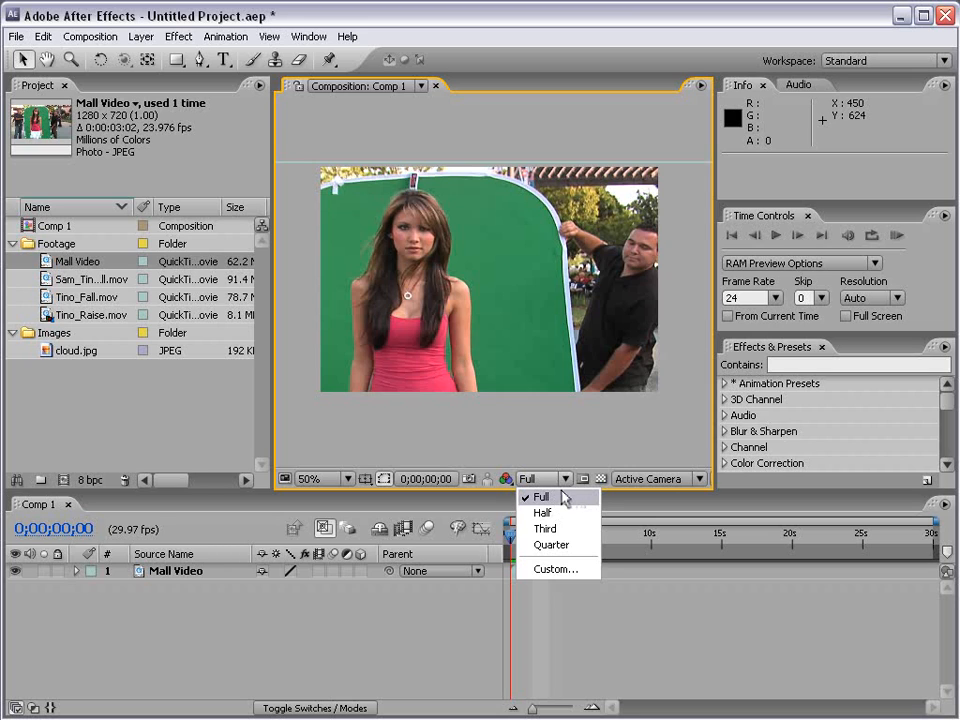
{"action": "left_click", "coordinate": [535, 513]}
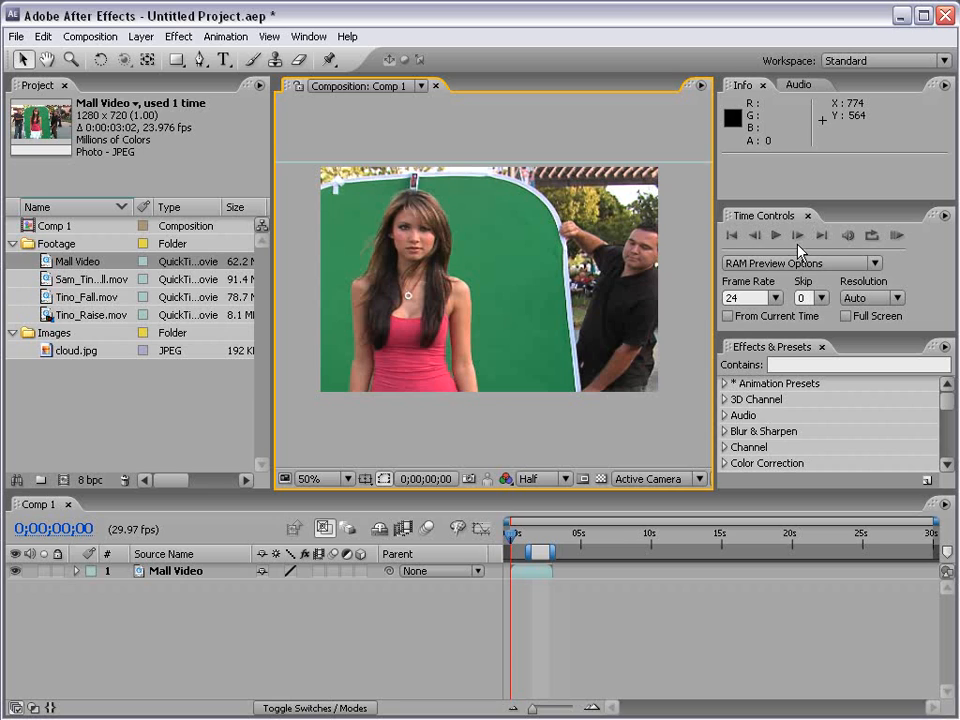
{"action": "left_click", "coordinate": [848, 242]}
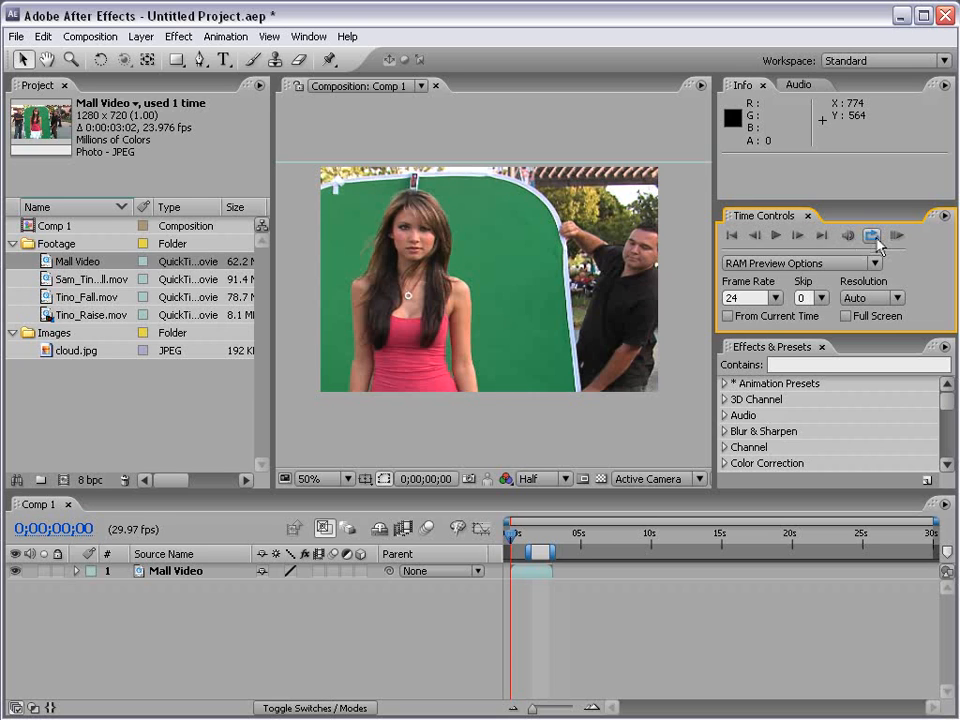
Step: Cycle the preview loop option and play a RAM preview of the work area
{"action": "left_click", "coordinate": [871, 240]}
{"action": "left_click", "coordinate": [870, 237]}
{"action": "key", "text": "KP_0"}
{"action": "key", "text": "space"}
{"action": "key", "text": "space"}
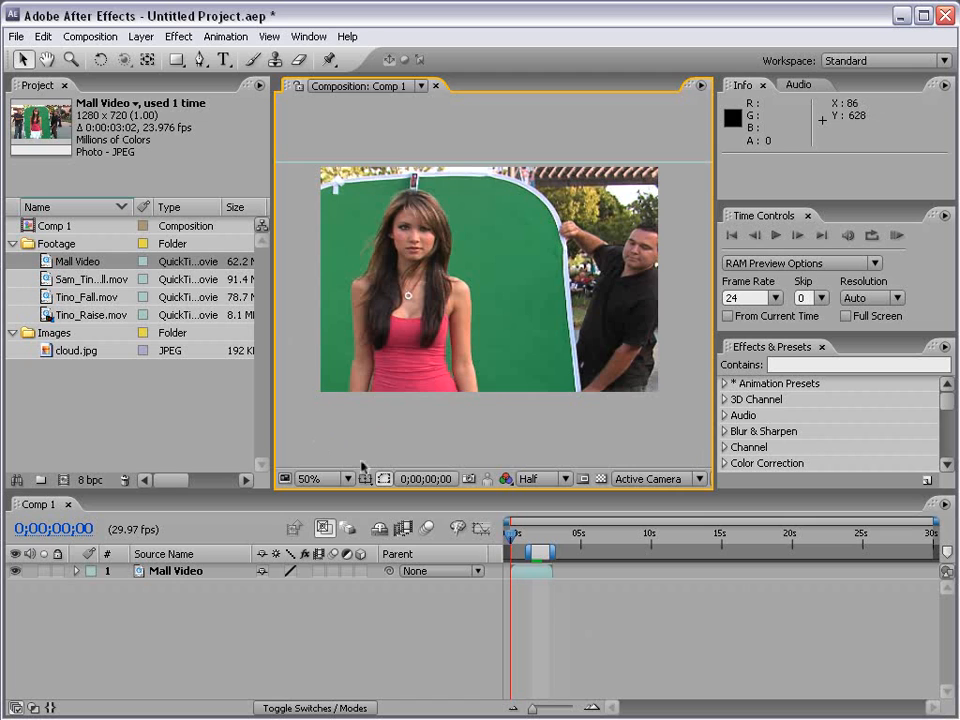
Step: Try different Comp 1 viewer magnifications, zoom to 800% on the woman's face, and return to 50%
{"action": "left_click", "coordinate": [316, 479]}
{"action": "left_click", "coordinate": [321, 651]}
{"action": "left_click", "coordinate": [315, 480]}
{"action": "left_click", "coordinate": [321, 634]}
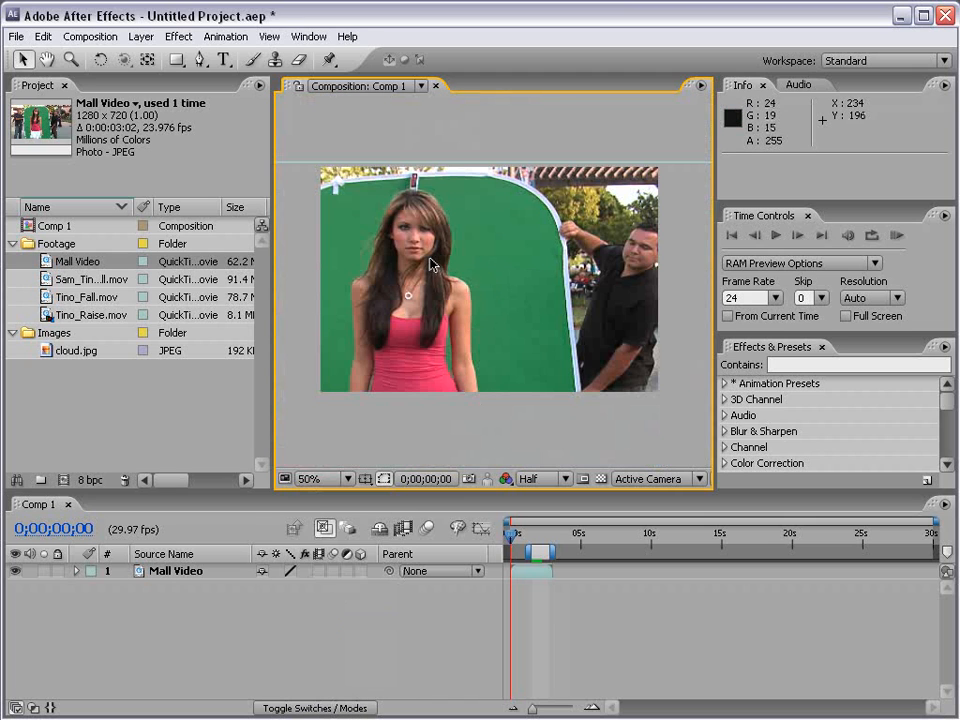
{"action": "scroll", "coordinate": [430, 264], "scroll_direction": "down", "scroll_amount": 2}
{"action": "scroll", "coordinate": [442, 275], "scroll_direction": "up", "scroll_amount": 2}
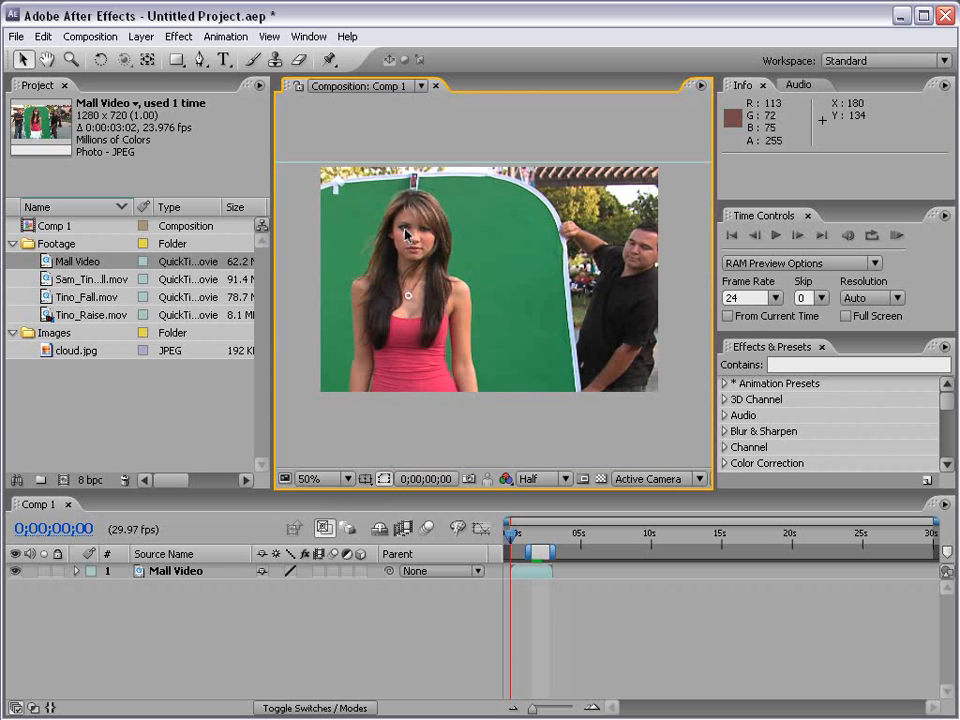
{"action": "scroll", "coordinate": [405, 233], "scroll_direction": "up", "scroll_amount": 4}
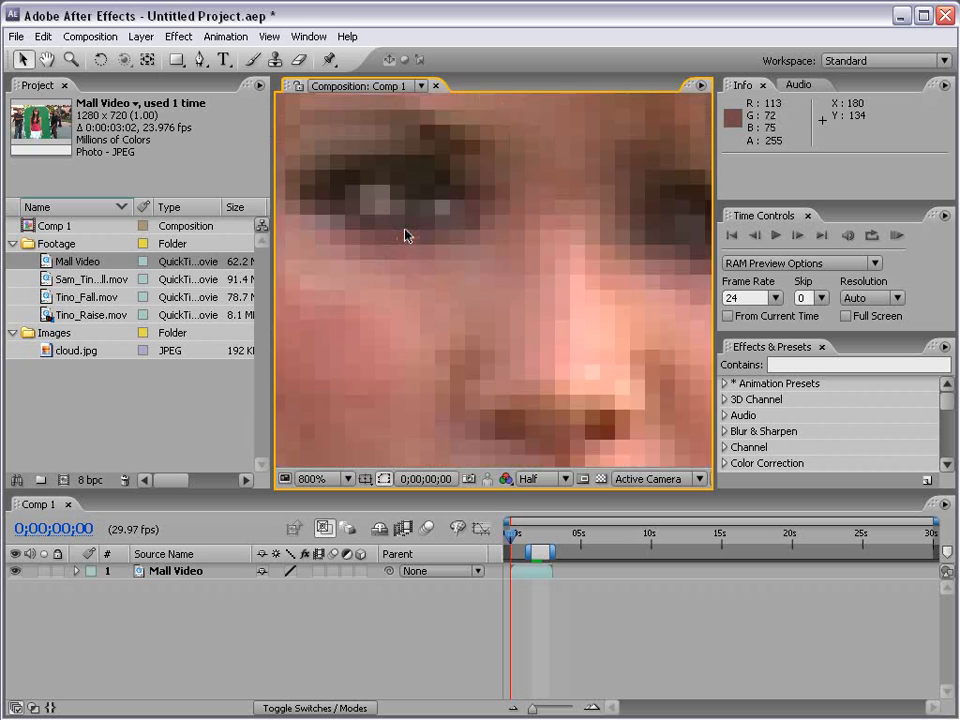
{"action": "scroll", "coordinate": [405, 233], "scroll_direction": "down", "scroll_amount": 4}
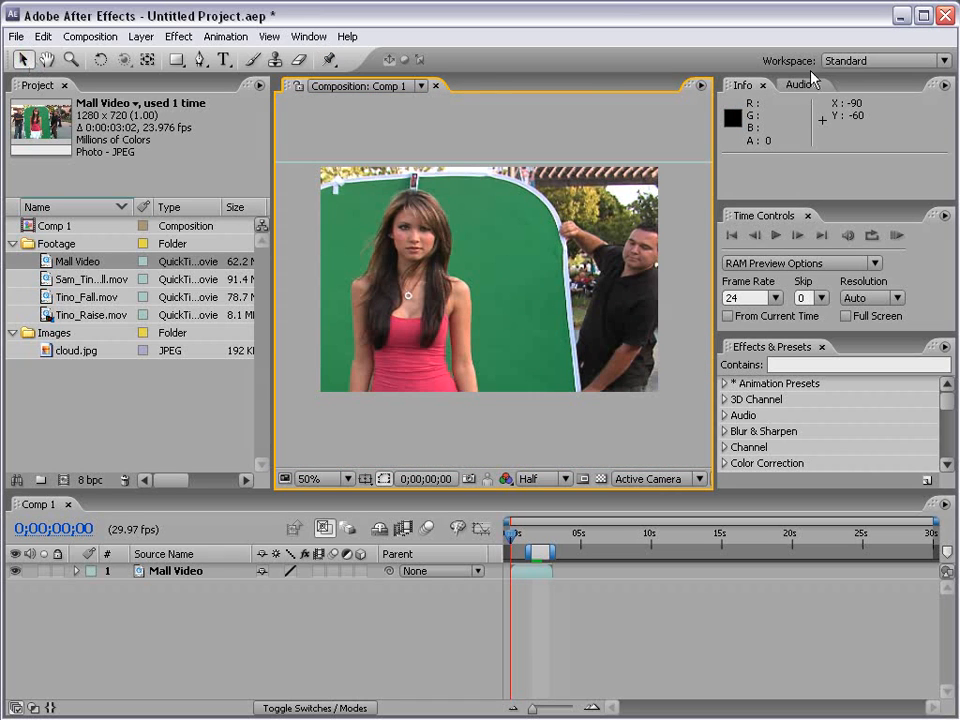
Step: Keep the Standard workspace, enlarge the Time Controls panel slightly, and widen the Composition panel a little
{"action": "left_click", "coordinate": [910, 60]}
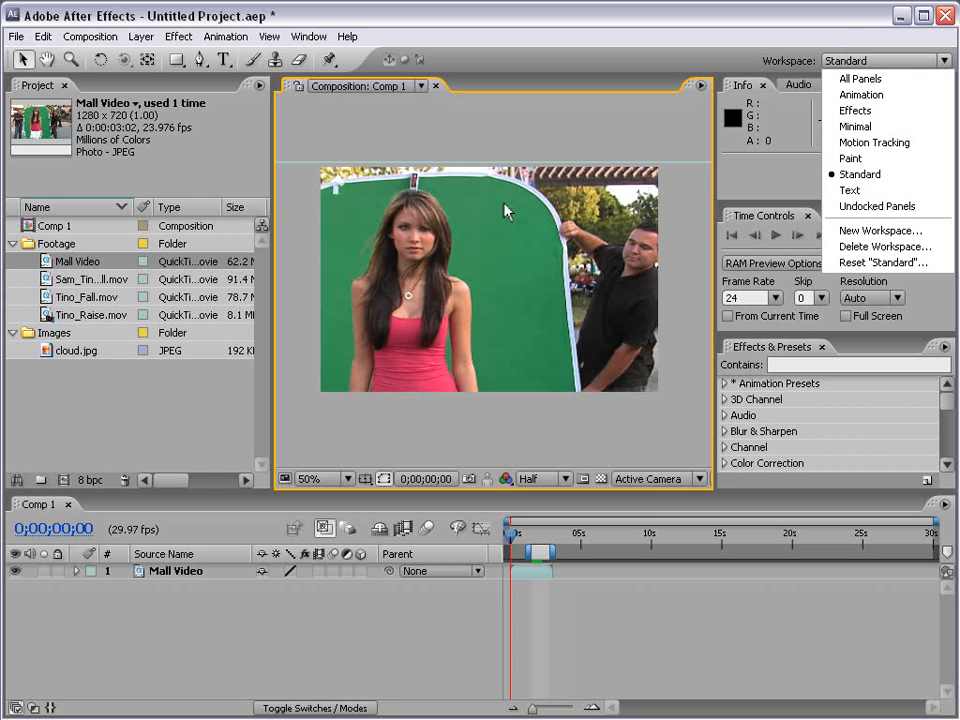
{"action": "left_click", "coordinate": [497, 17]}
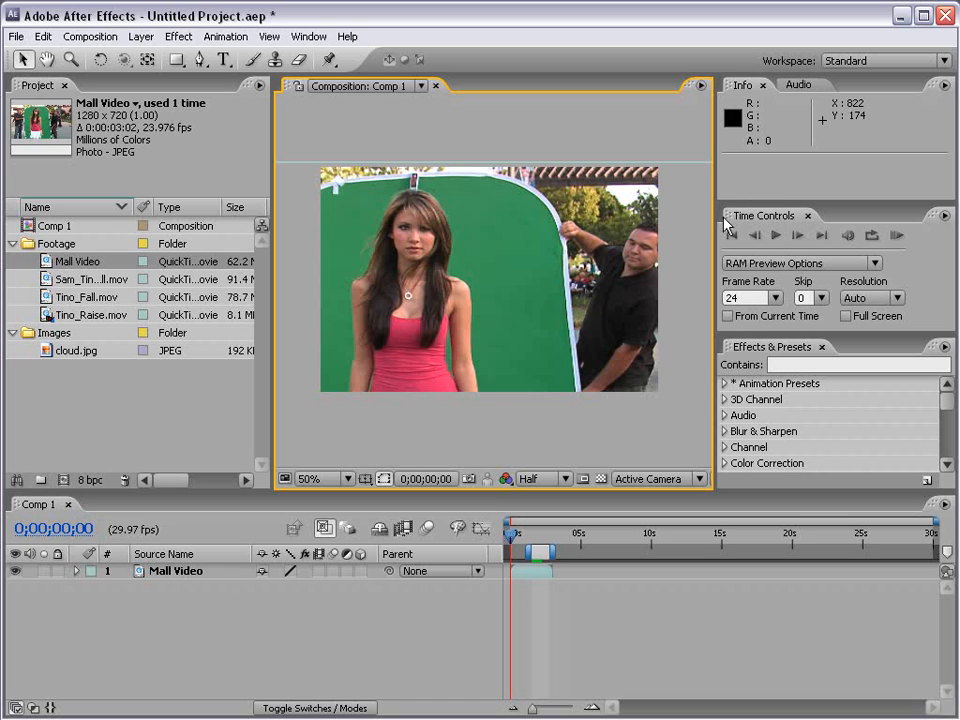
{"action": "left_click_drag", "start_coordinate": [737, 200], "coordinate": [737, 164]}
{"action": "left_click_drag", "start_coordinate": [785, 301], "coordinate": [782, 356]}
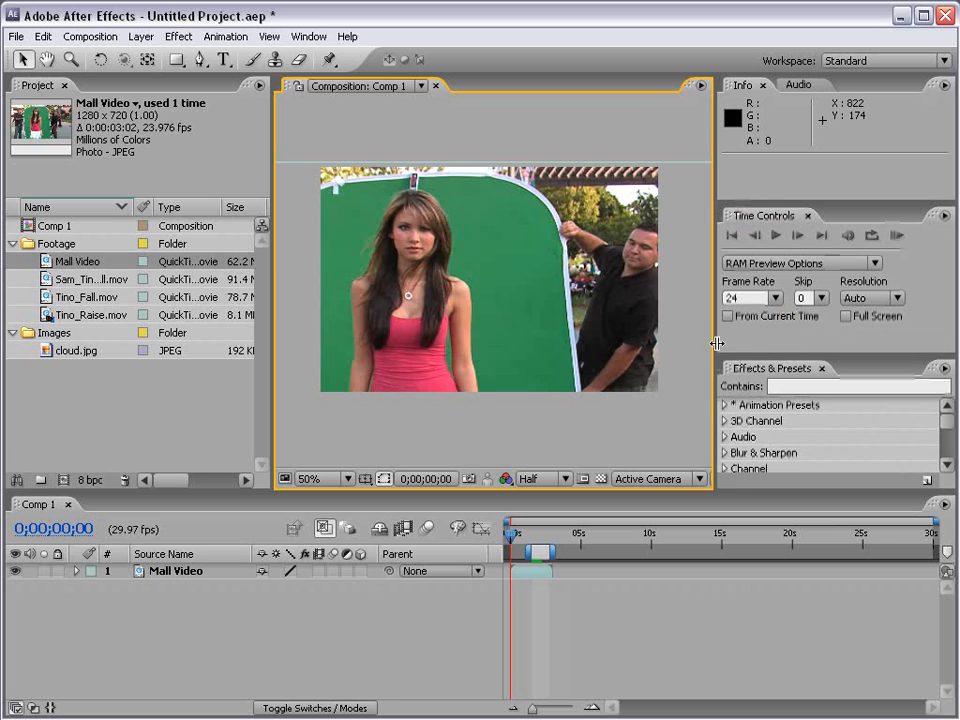
{"action": "mouse_move", "coordinate": [716, 341]}
{"action": "left_mouse_down"}
{"action": "mouse_move", "coordinate": [737, 342]}
{"action": "mouse_move", "coordinate": [724, 342]}
{"action": "left_mouse_up"}
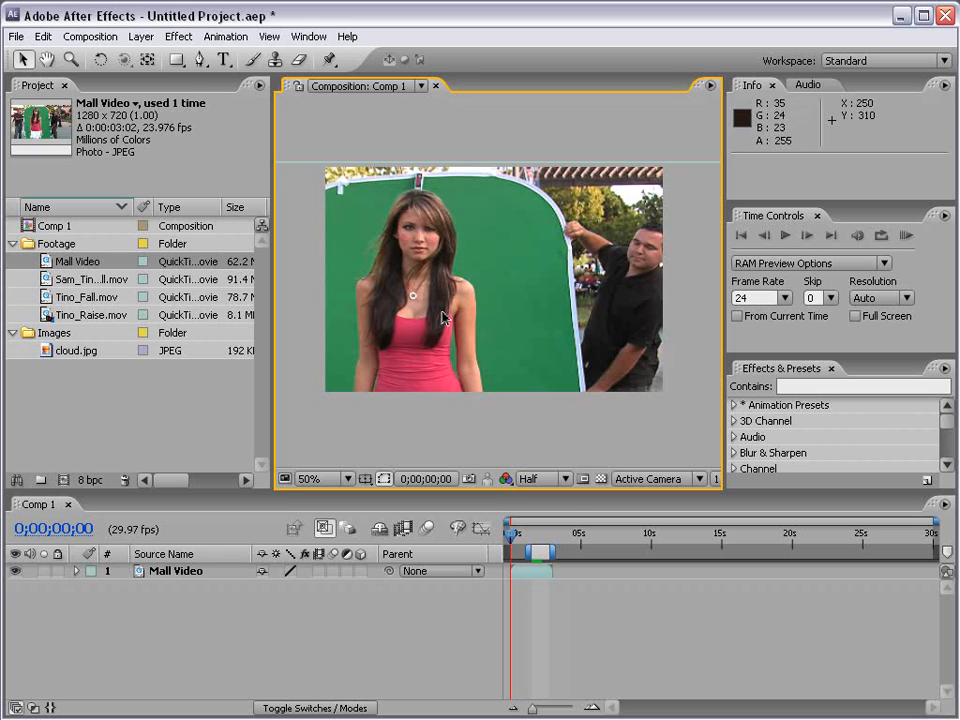
Step: Maximise and restore individual workspace panels one after another
{"action": "key", "text": "grave"}
{"action": "key", "text": "grave"}
{"action": "key", "text": "grave"}
{"action": "key", "text": "grave"}
{"action": "key", "text": "grave"}
{"action": "key", "text": "grave"}
{"action": "key", "text": "grave"}
{"action": "key", "text": "grave"}
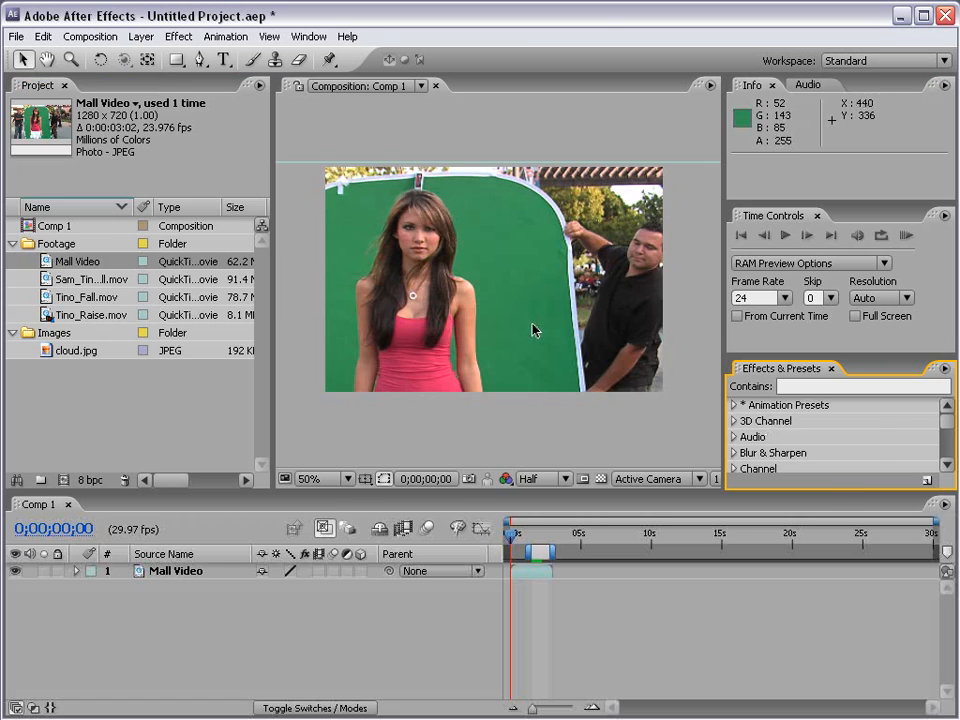
Step: Maximise the Composition panel to view the frame at 100%, then restore it and return to 50% magnification
{"action": "key", "text": "grave"}
{"action": "key", "text": "slash"}
{"action": "left_click_drag", "start_coordinate": [435, 450], "coordinate": [448, 430]}
{"action": "key", "text": "grave"}
{"action": "key", "text": "comma"}
Step: Examine the frame around the man at 200% using the Hand tool, then return to 50% and the Selection tool
{"action": "key", "text": "h"}
{"action": "left_click_drag", "start_coordinate": [592, 290], "coordinate": [537, 320]}
{"action": "left_click_drag", "start_coordinate": [299, 398], "coordinate": [347, 398]}
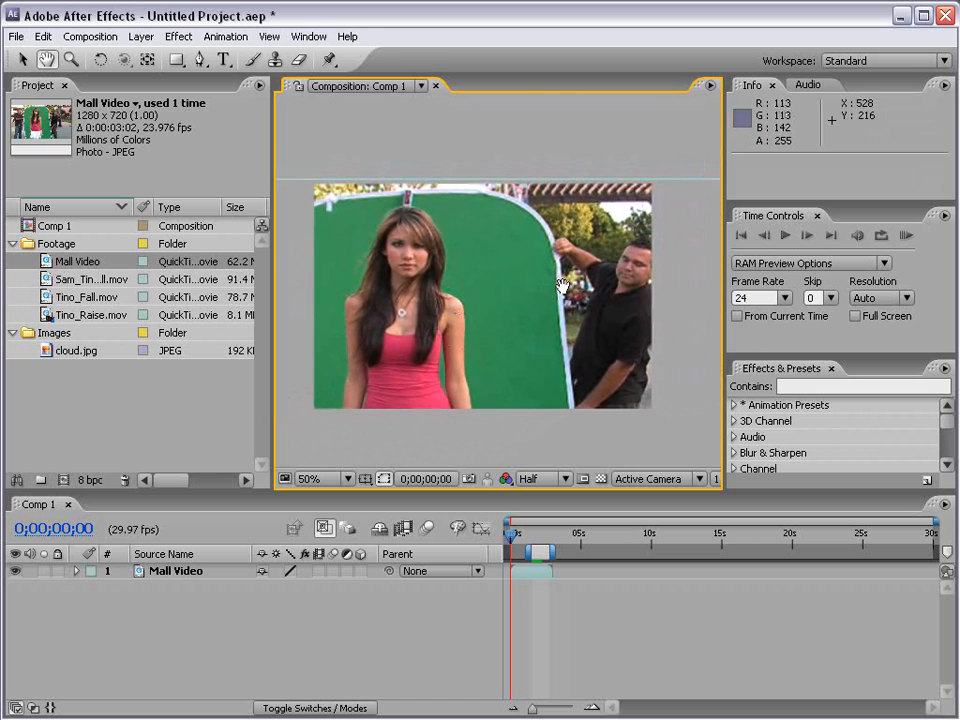
{"action": "scroll", "coordinate": [462, 300], "scroll_direction": "up", "scroll_amount": 4}
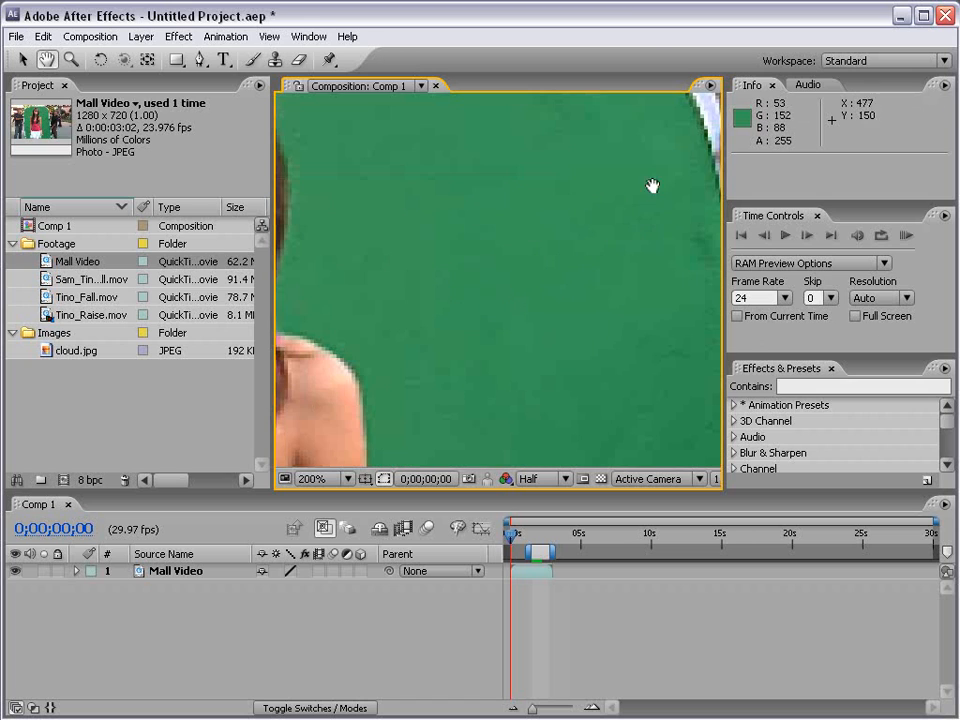
{"action": "left_click_drag", "start_coordinate": [654, 174], "coordinate": [422, 225]}
{"action": "left_click_drag", "start_coordinate": [619, 216], "coordinate": [376, 177]}
{"action": "key", "text": "v"}
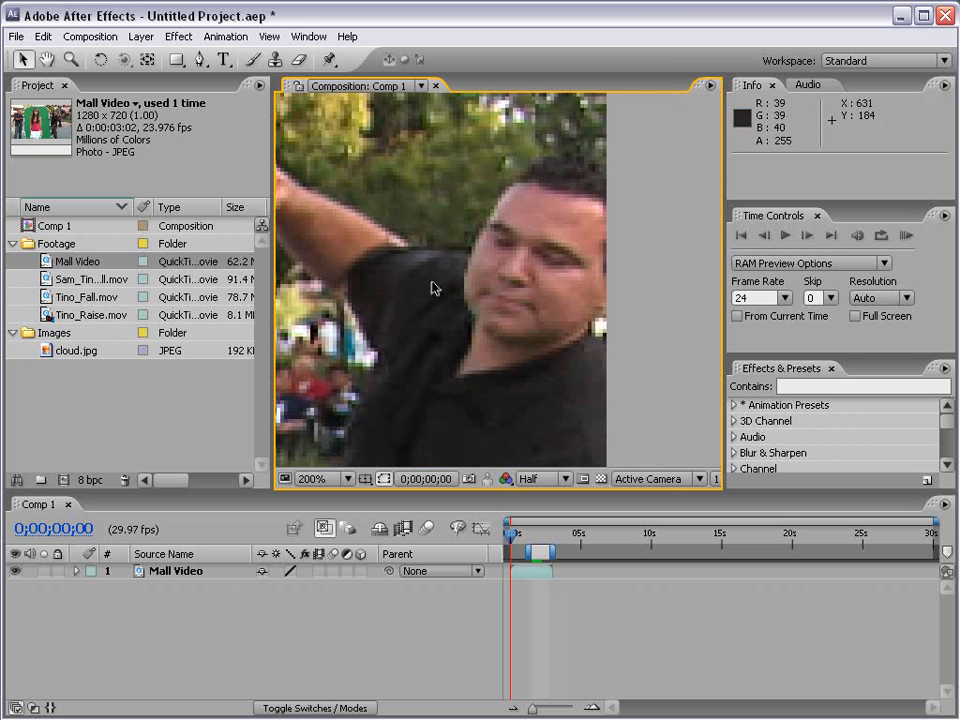
{"action": "scroll", "coordinate": [432, 288], "scroll_direction": "down", "scroll_amount": 3}
{"action": "key", "text": "h"}
{"action": "left_click_drag", "start_coordinate": [360, 332], "coordinate": [497, 312]}
{"action": "key", "text": "v"}
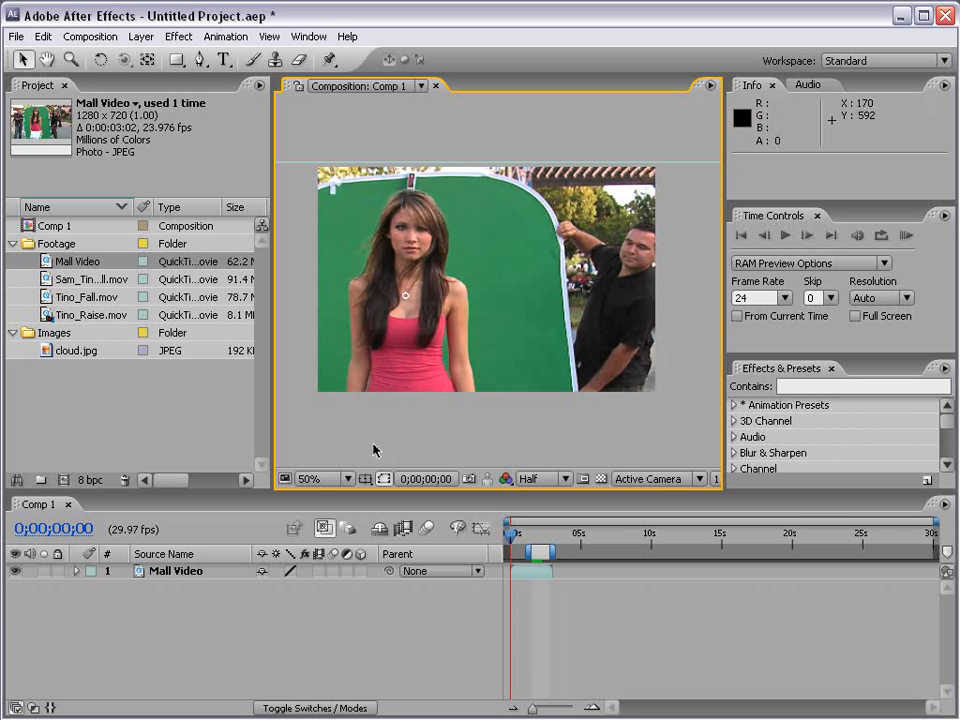
Step: Review the composition settings of Comp 1 and leave them without making changes
{"action": "left_click", "coordinate": [90, 36]}
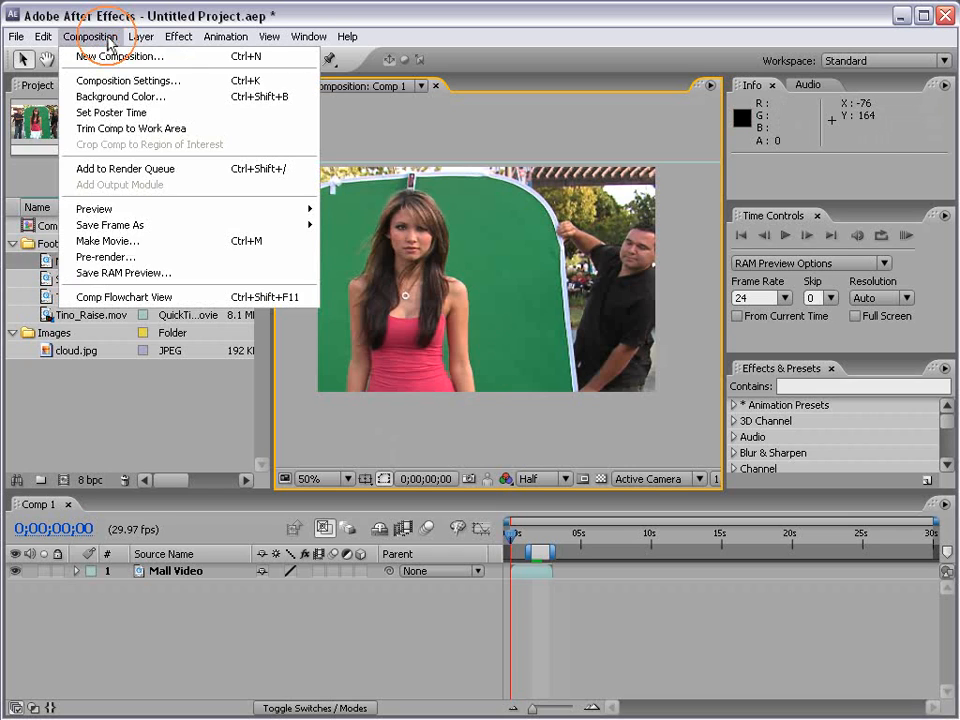
{"action": "left_click", "coordinate": [189, 80]}
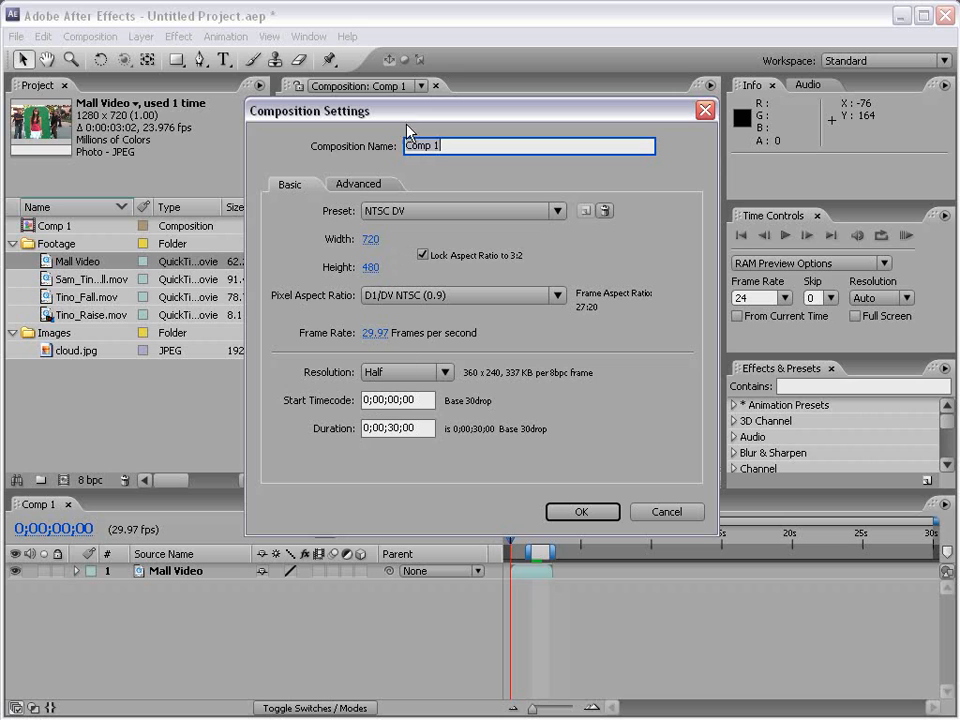
{"action": "left_click", "coordinate": [666, 512]}
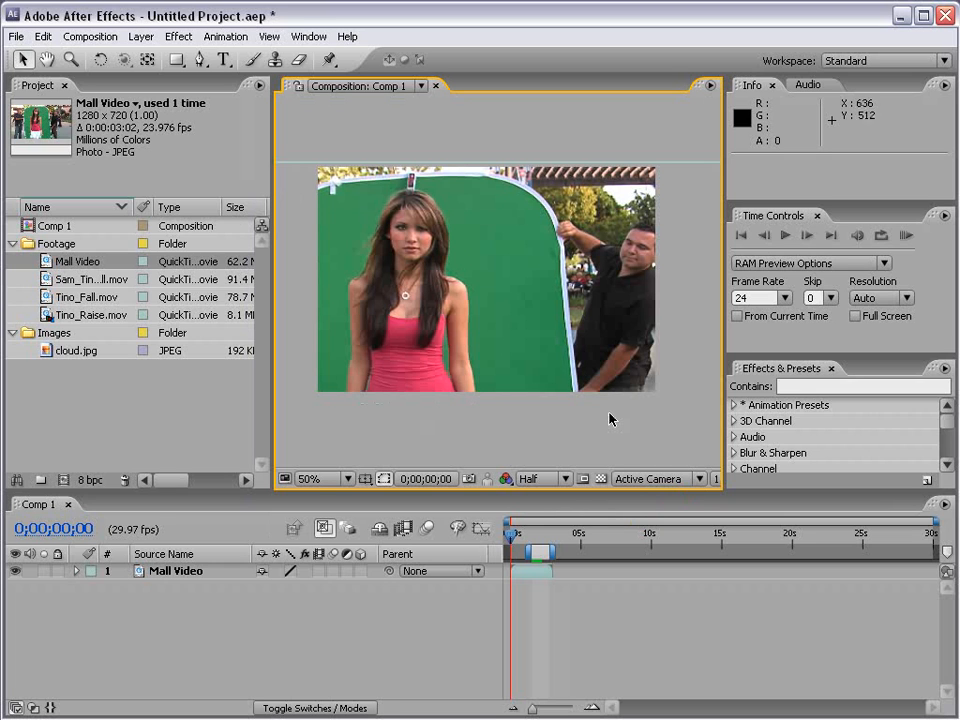
Step: Widen the Composition panel to reveal its remaining controls and keep Fast Previews on Adaptive Resolution
{"action": "left_click_drag", "start_coordinate": [724, 328], "coordinate": [889, 326]}
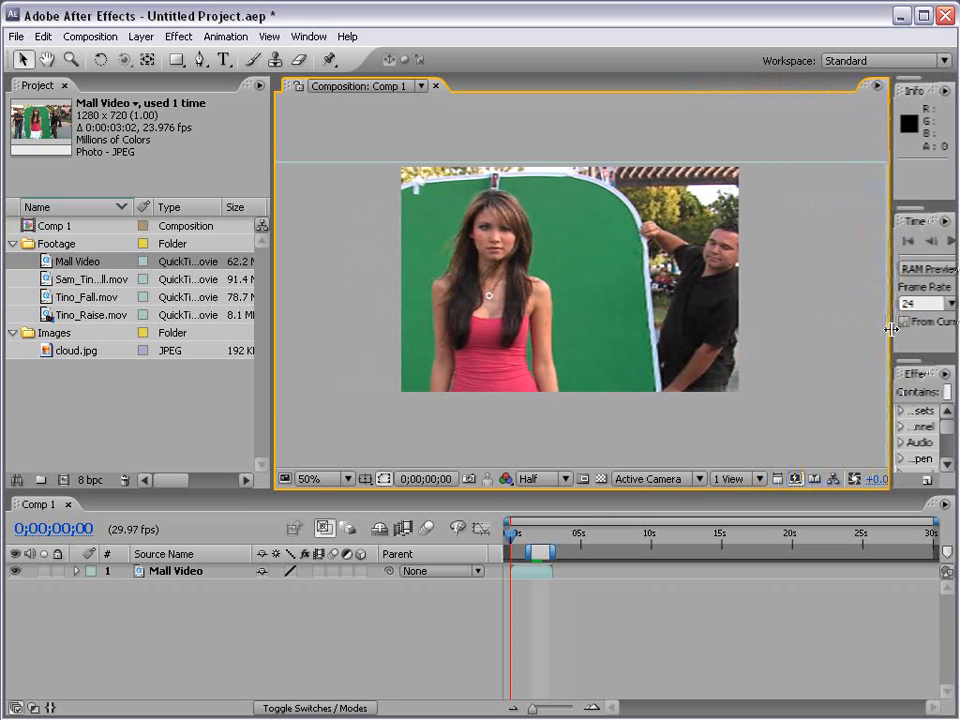
{"action": "left_click", "coordinate": [795, 479]}
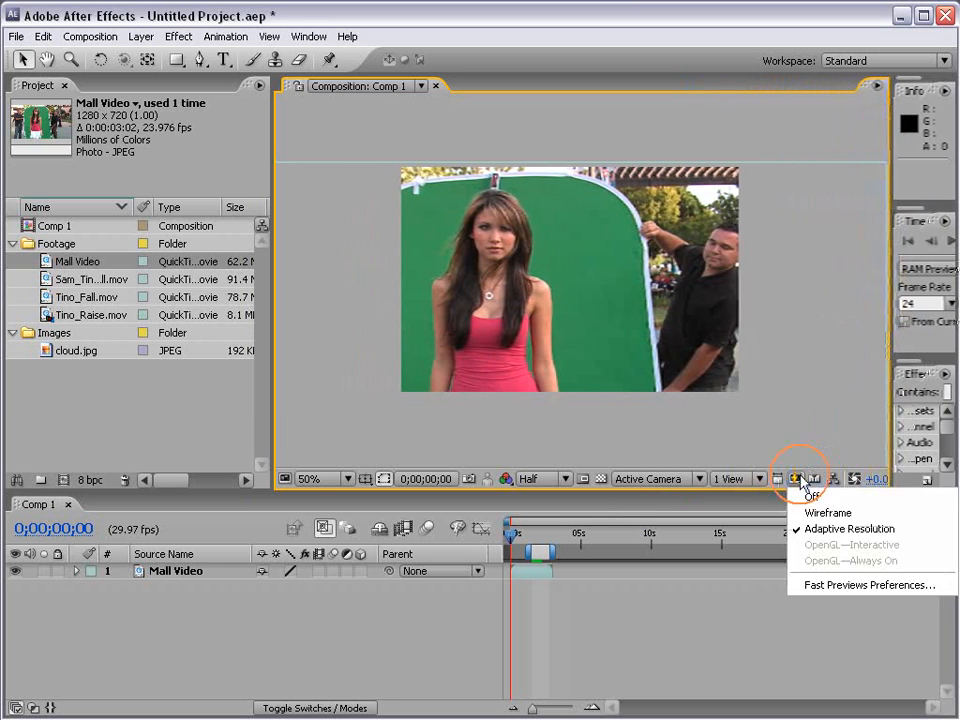
{"action": "left_click", "coordinate": [886, 530]}
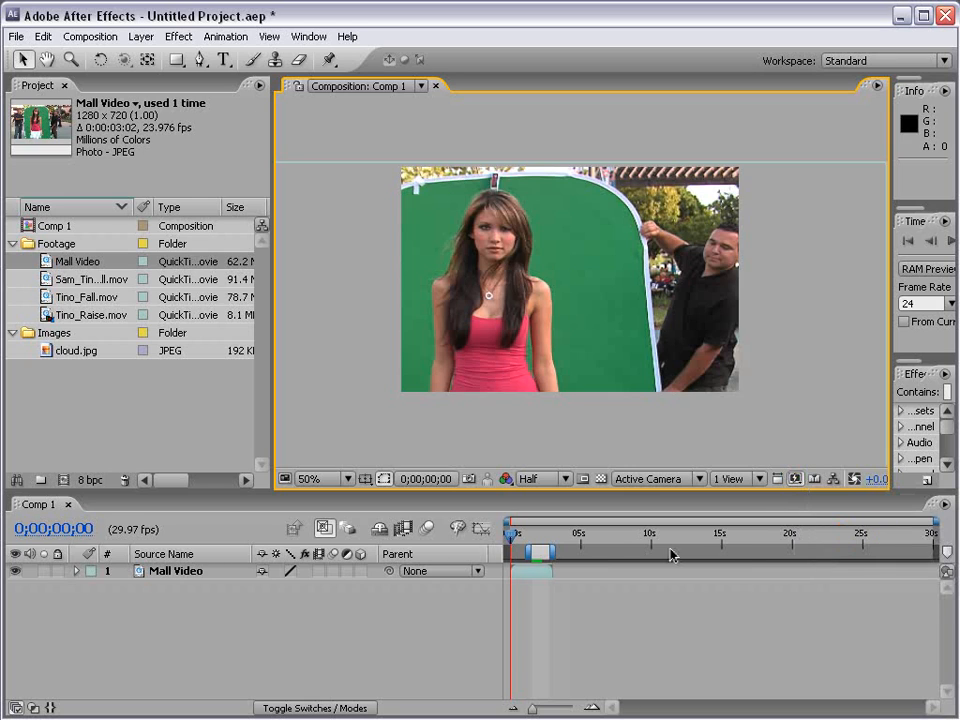
Step: Scrub Comp 1 from 0;00;01;24 to 0;00;02;15 in a closer timeline view and check the Fast Previews options
{"action": "left_click", "coordinate": [537, 536]}
{"action": "key", "text": "equal"}
{"action": "key", "text": "equal"}
{"action": "key", "text": "equal"}
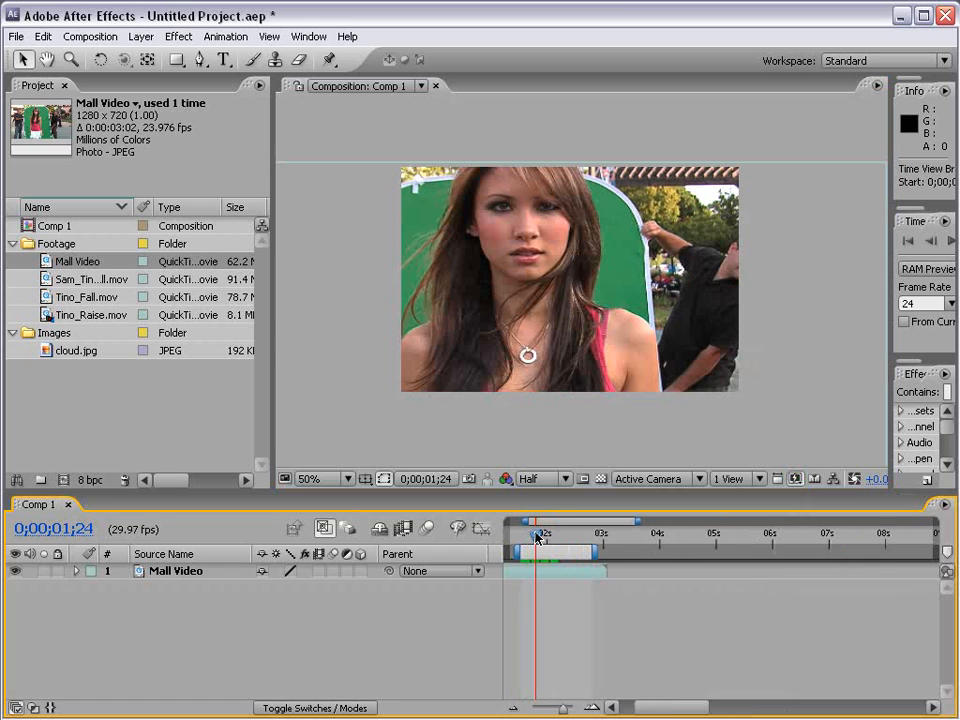
{"action": "left_click_drag", "start_coordinate": [537, 538], "coordinate": [714, 540]}
{"action": "left_click", "coordinate": [795, 479]}
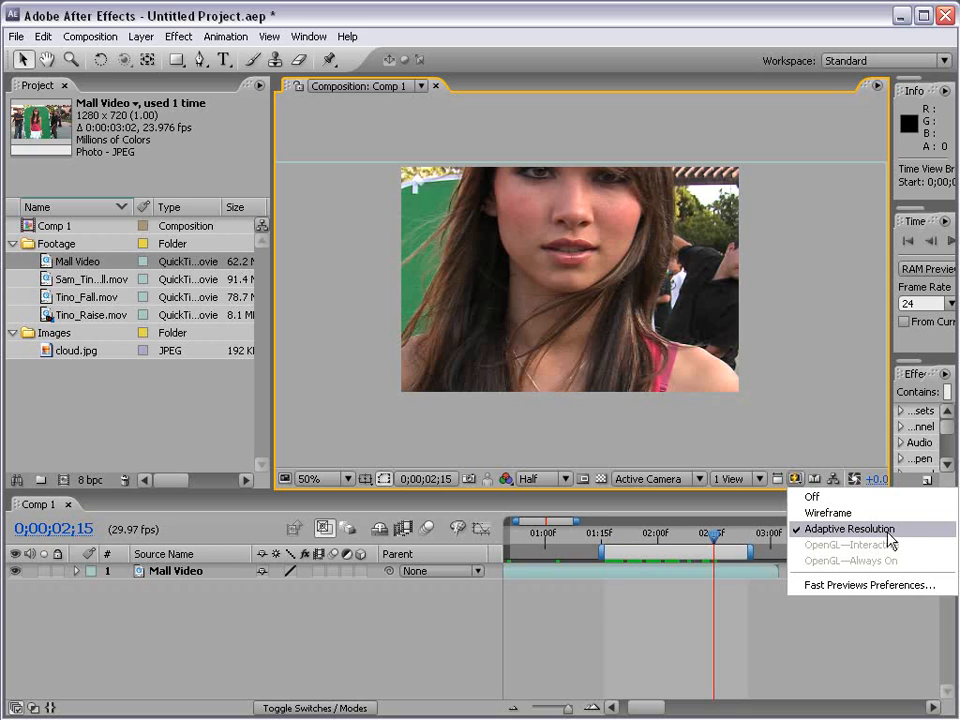
{"action": "left_click", "coordinate": [541, 480]}
Step: Try the Comp 1 viewer at Full resolution while scrubbing to 0;00;01;26, try Quarter, and return to Half
{"action": "left_click", "coordinate": [541, 480]}
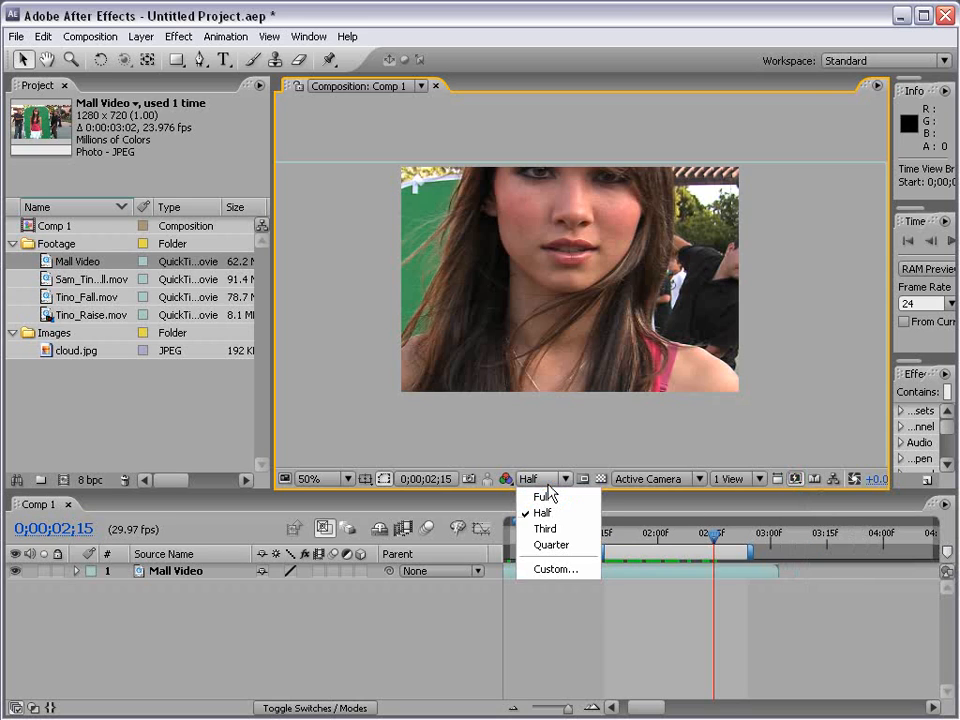
{"action": "left_click", "coordinate": [549, 494]}
{"action": "left_click_drag", "start_coordinate": [690, 538], "coordinate": [643, 541]}
{"action": "left_click", "coordinate": [541, 480]}
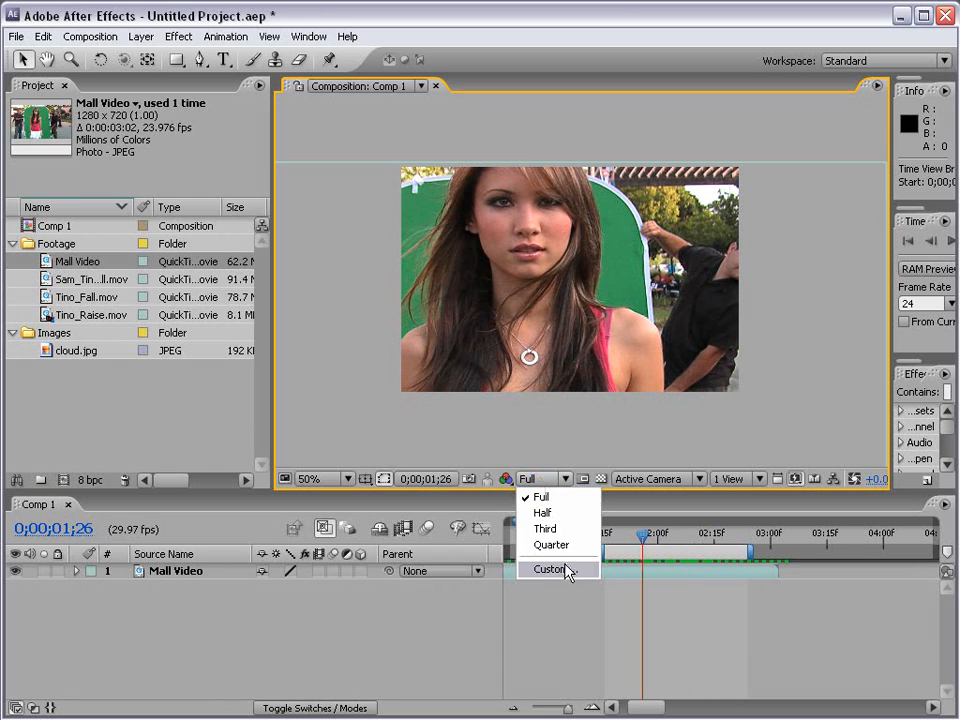
{"action": "left_click", "coordinate": [552, 546]}
{"action": "left_click", "coordinate": [548, 480]}
{"action": "left_click", "coordinate": [544, 515]}
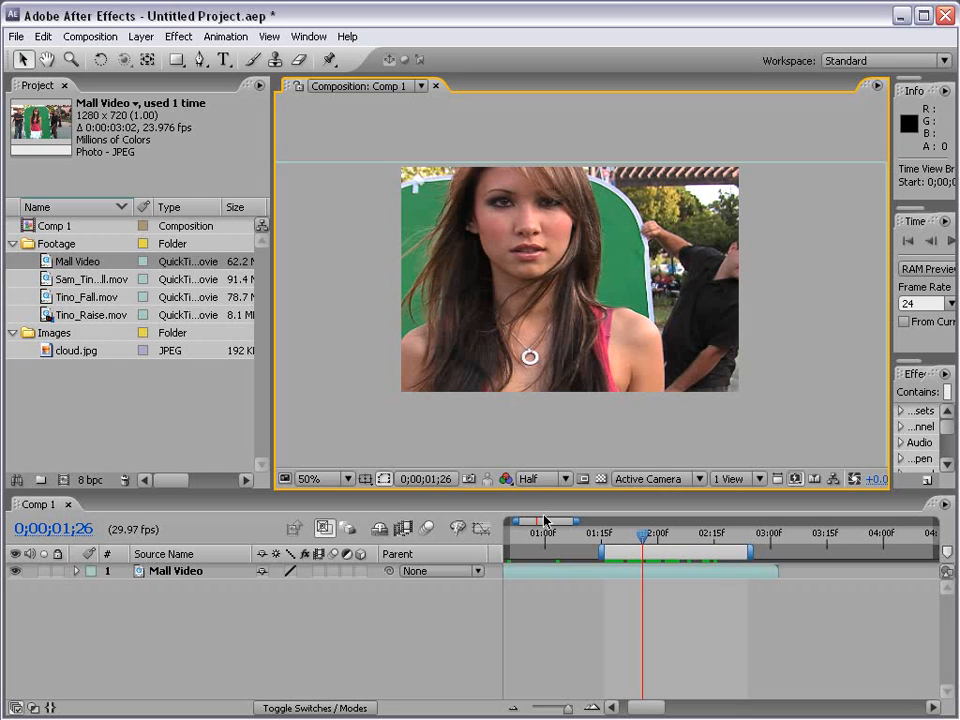
Step: Scrub Comp 1 to 0;00;02;11 at Half resolution and review the Fast Previews options again
{"action": "left_click_drag", "start_coordinate": [642, 533], "coordinate": [699, 544]}
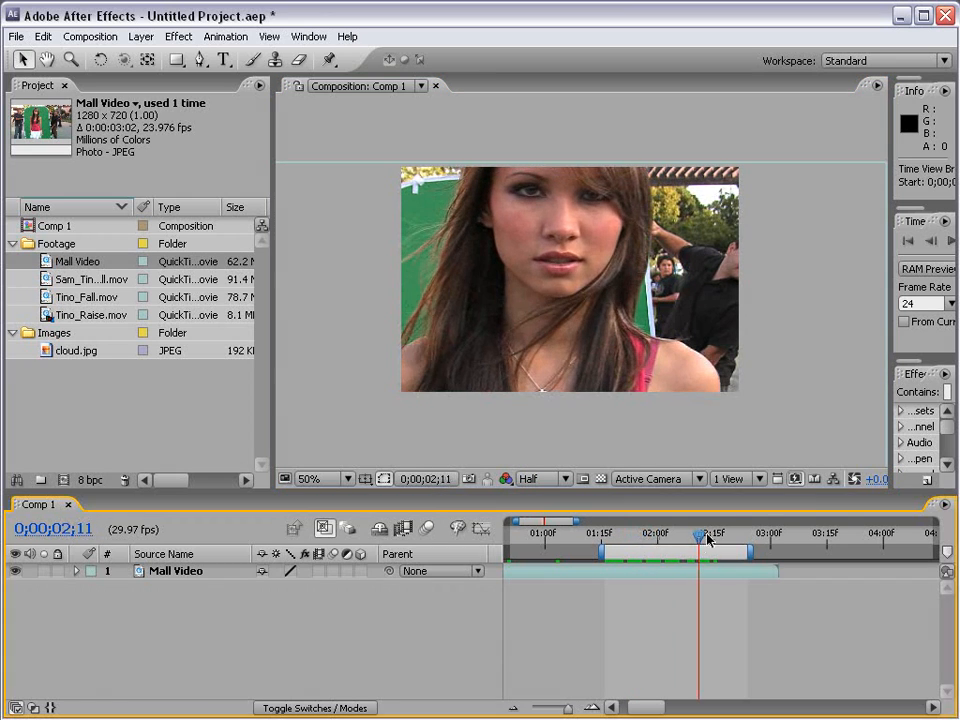
{"action": "left_click", "coordinate": [796, 479]}
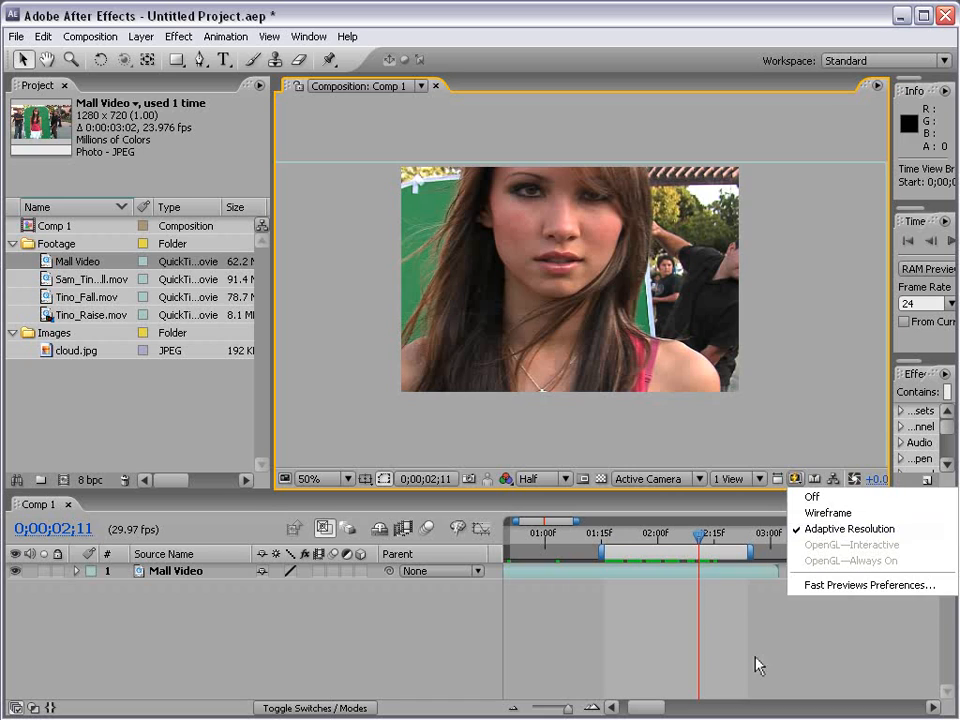
{"action": "left_click", "coordinate": [732, 620]}
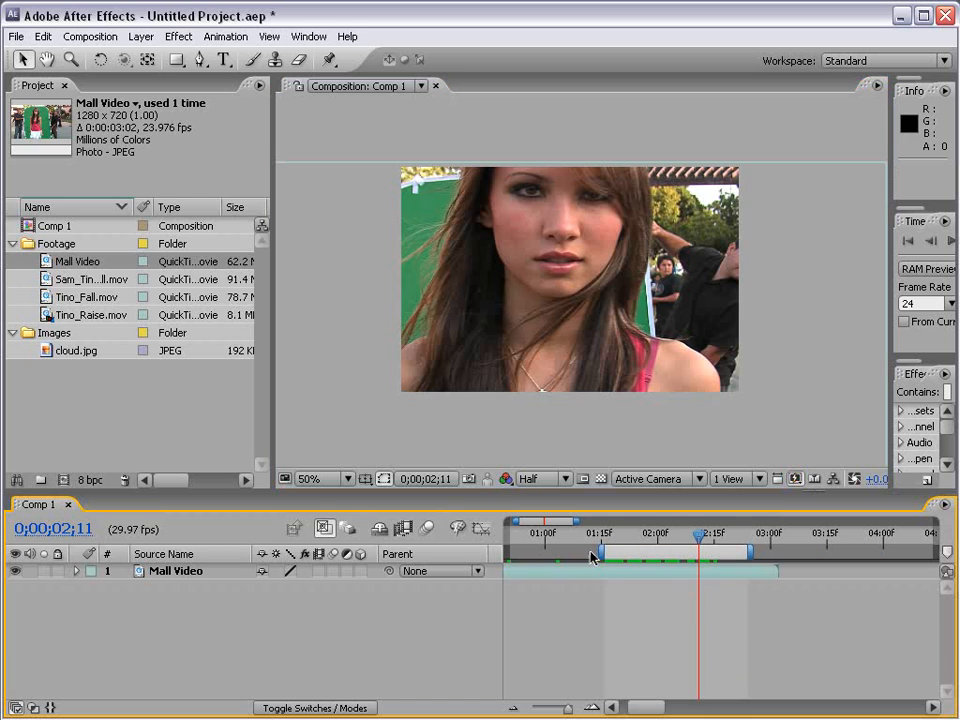
Step: Extend the work area's start back to about 0;00;01;08 and trim Comp 1 to the work area
{"action": "left_click_drag", "start_coordinate": [600, 552], "coordinate": [571, 552]}
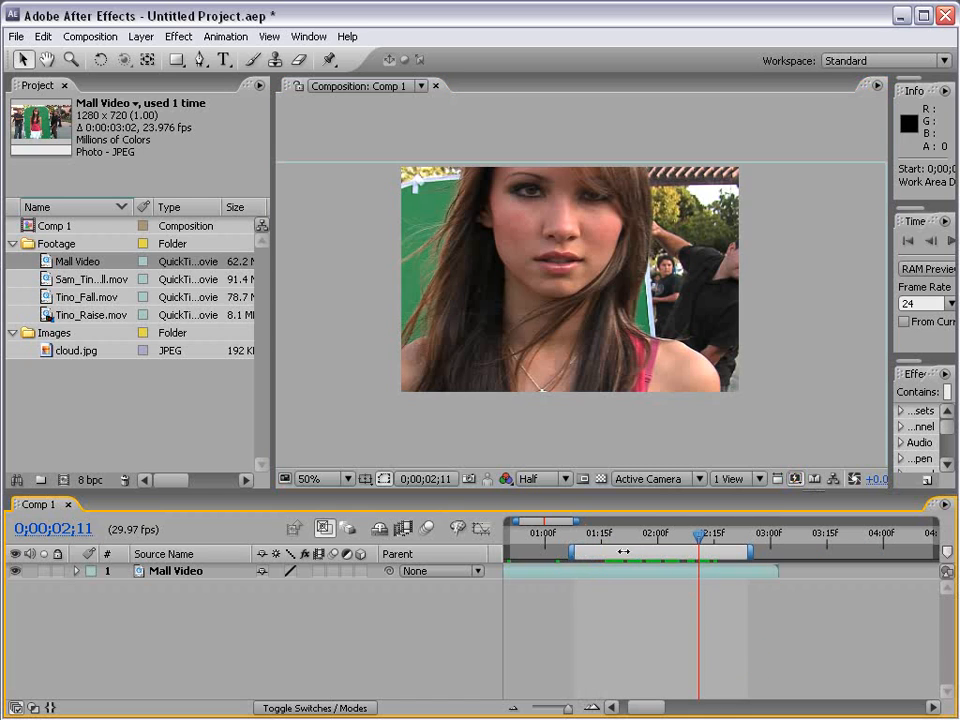
{"action": "right_click", "coordinate": [605, 554]}
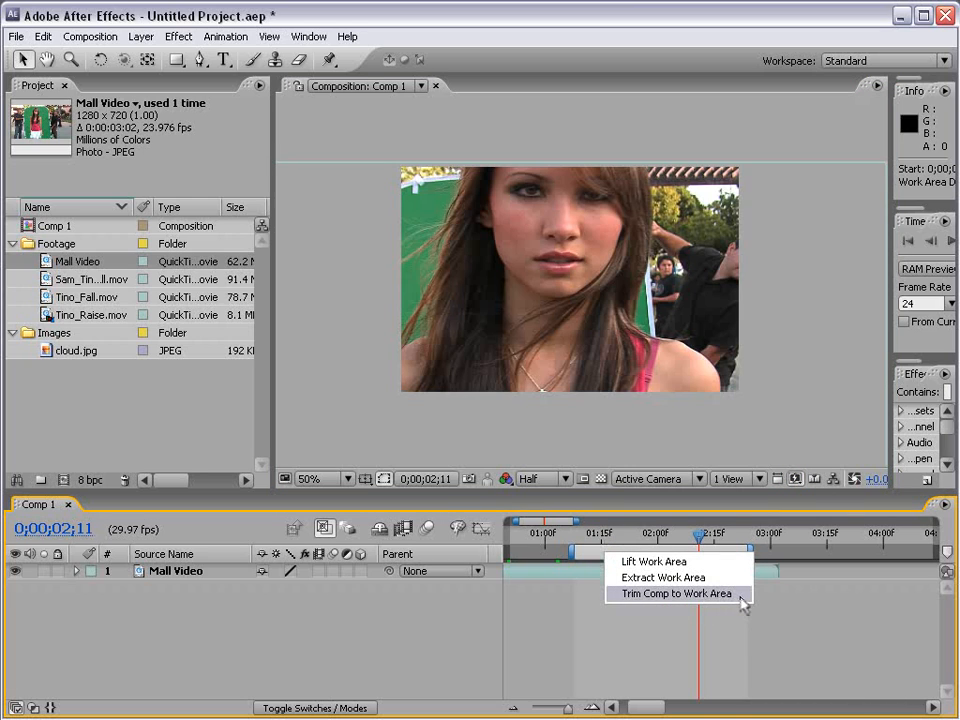
{"action": "left_click", "coordinate": [700, 594]}
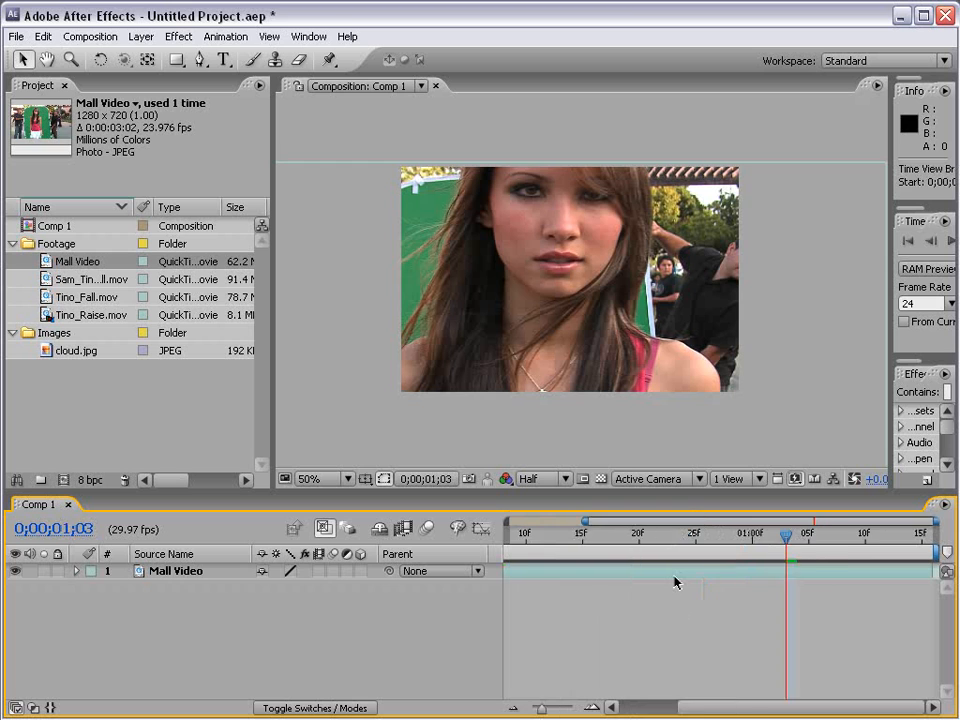
Step: Scrub through the trimmed Comp 1 and return the current time to 0;00;00;00
{"action": "left_click_drag", "start_coordinate": [537, 549], "coordinate": [930, 548]}
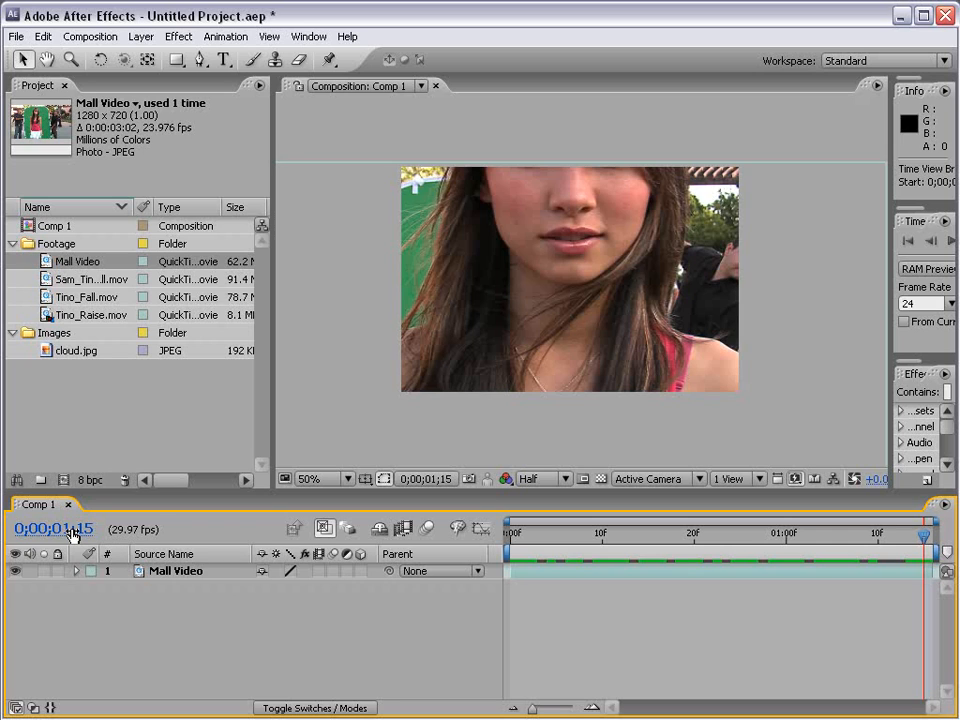
{"action": "left_click_drag", "start_coordinate": [533, 539], "coordinate": [511, 539]}
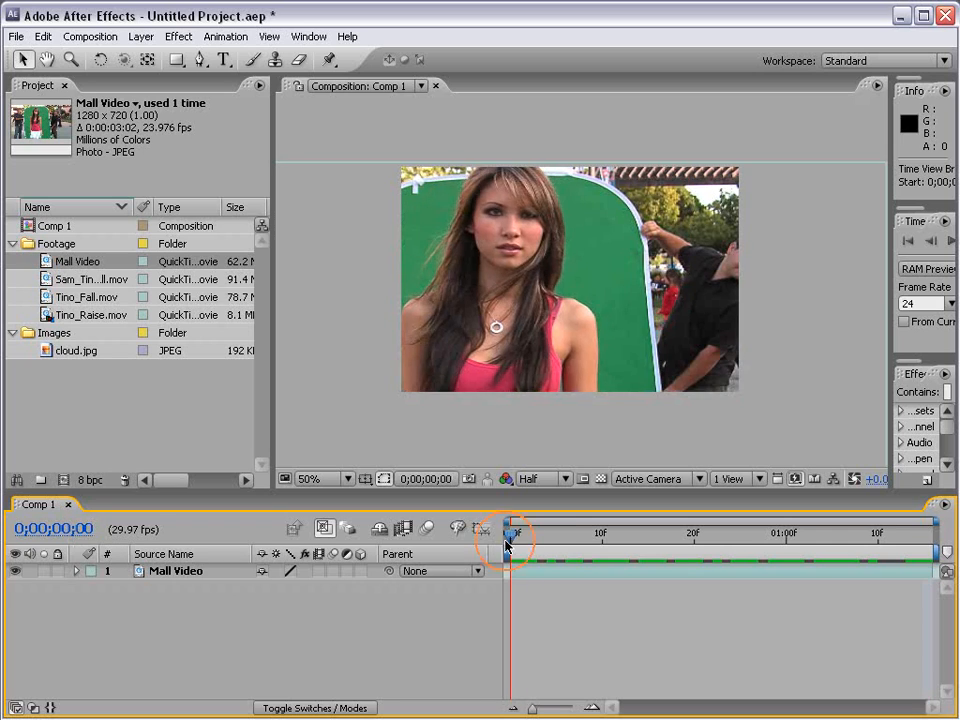